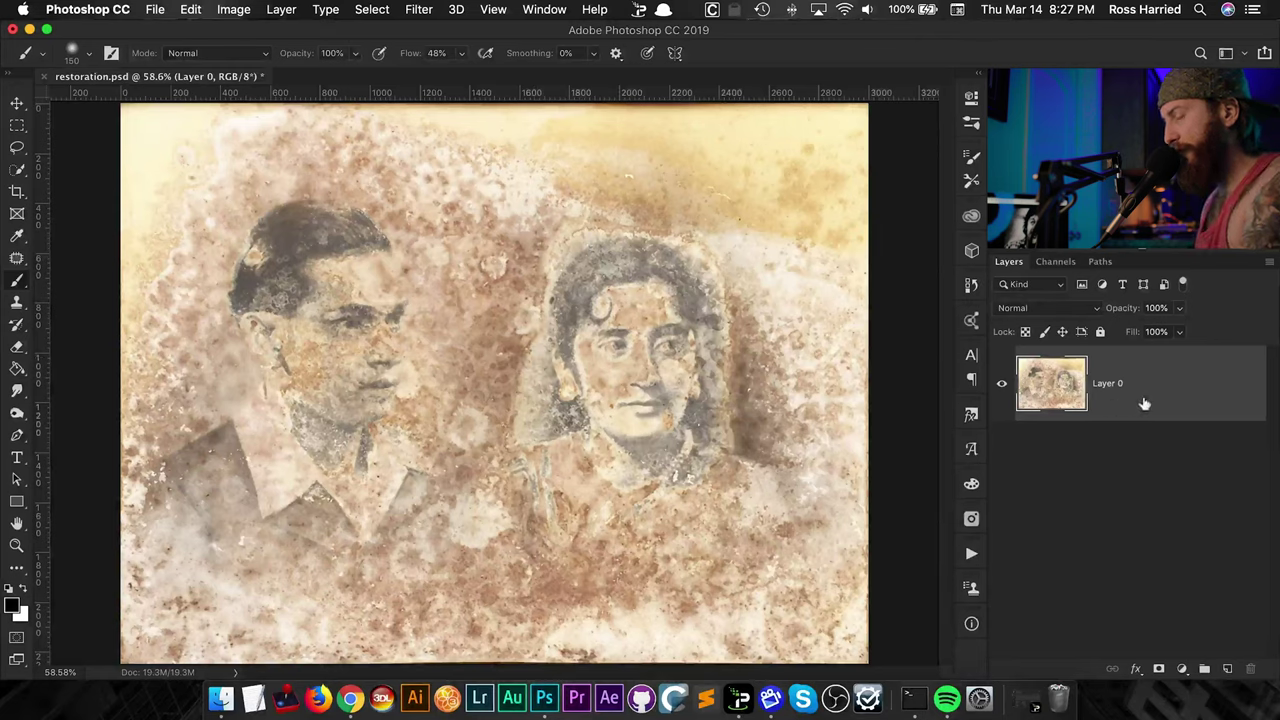
# Duplicate Layer 0 and add a Black & White adjustment layer above the copy
pyautogui.press('super+j')
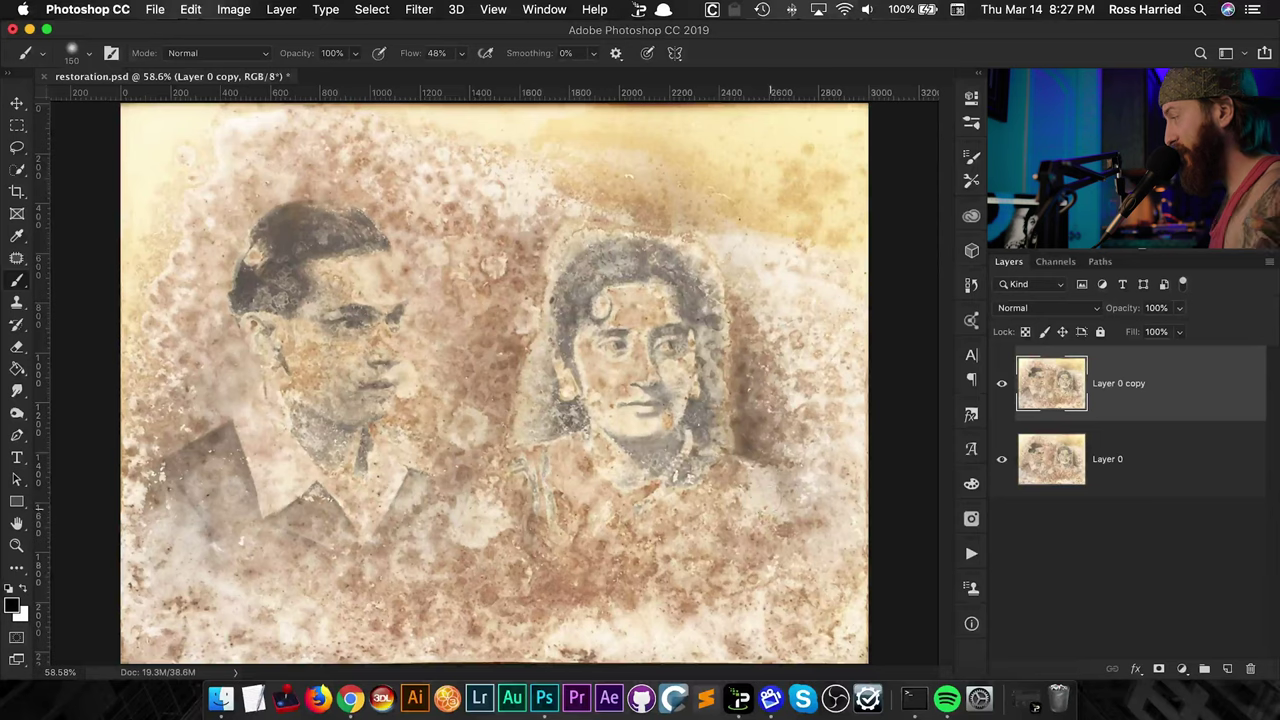
pyautogui.click(1183, 668)
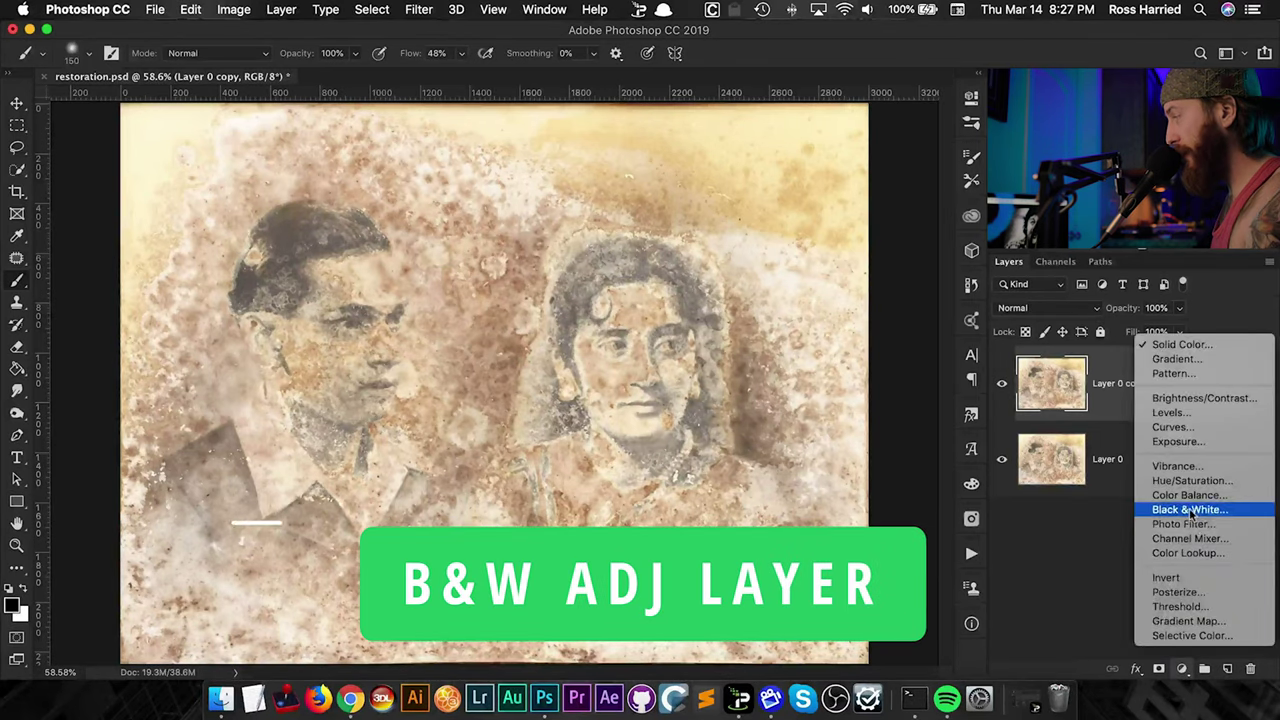
pyautogui.click(1143, 582)
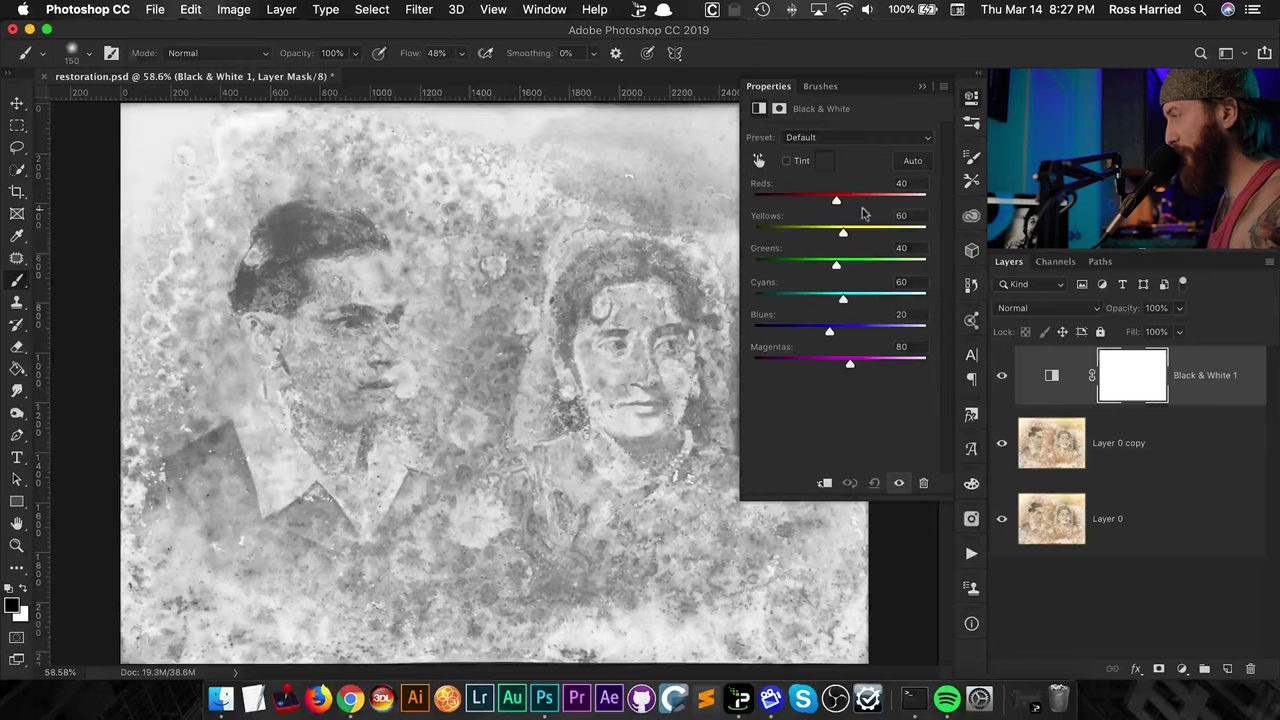
# Tune the Black & White adjustment to Reds 165, Yellows 138, Cyans 21, Blues 52 and Magentas 52 to bleach out the stains
pyautogui.moveTo(836, 200); pyautogui.dragTo(883, 199)
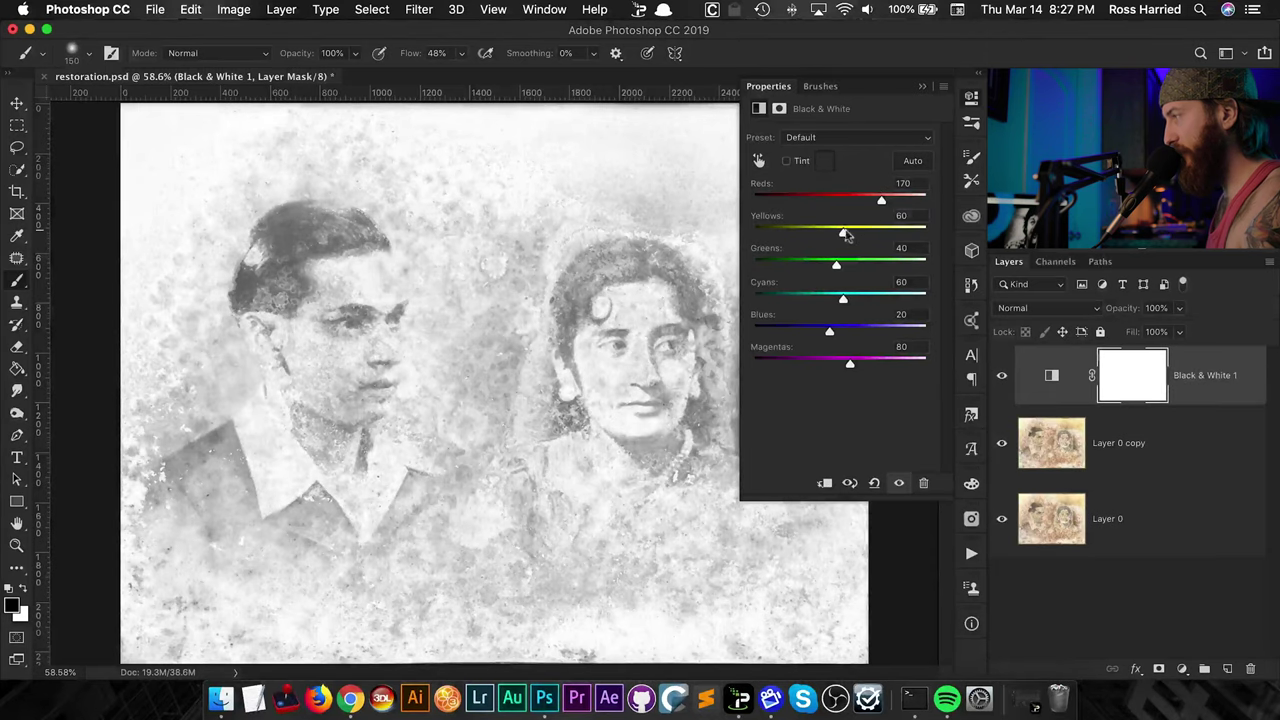
pyautogui.moveTo(848, 234); pyautogui.dragTo(871, 232)
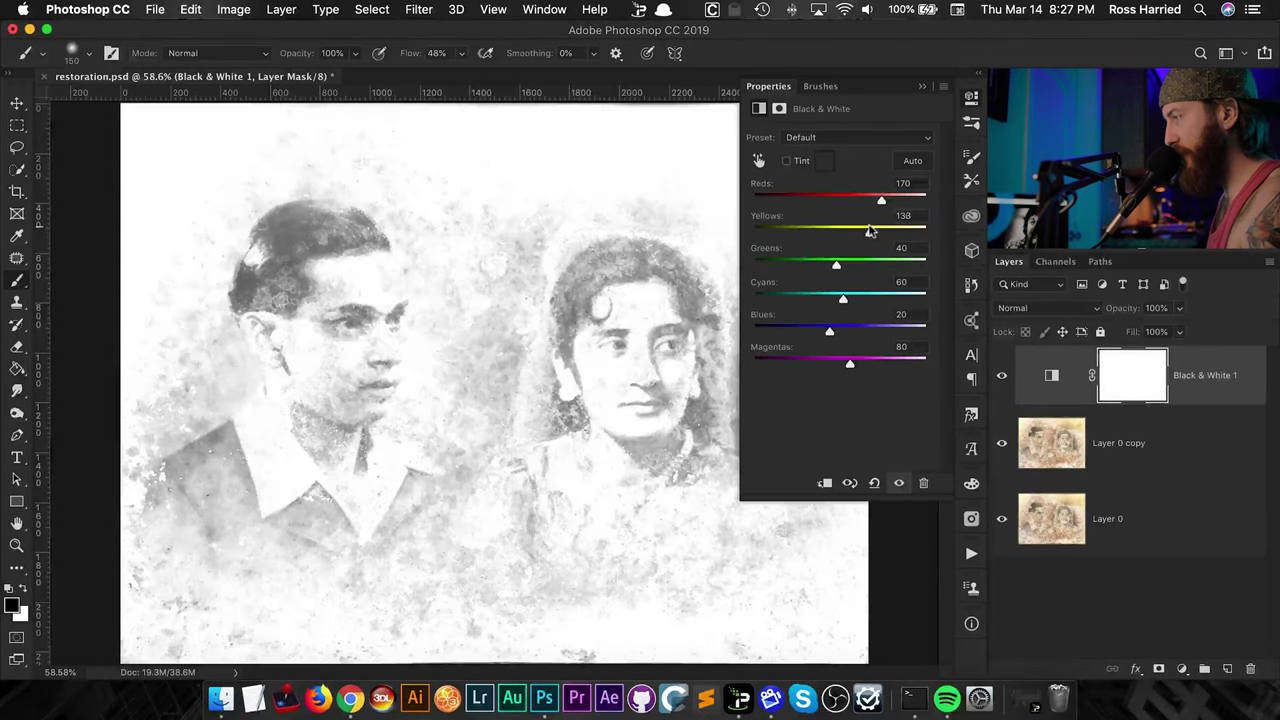
pyautogui.click(1002, 376)
pyautogui.click(1002, 378)
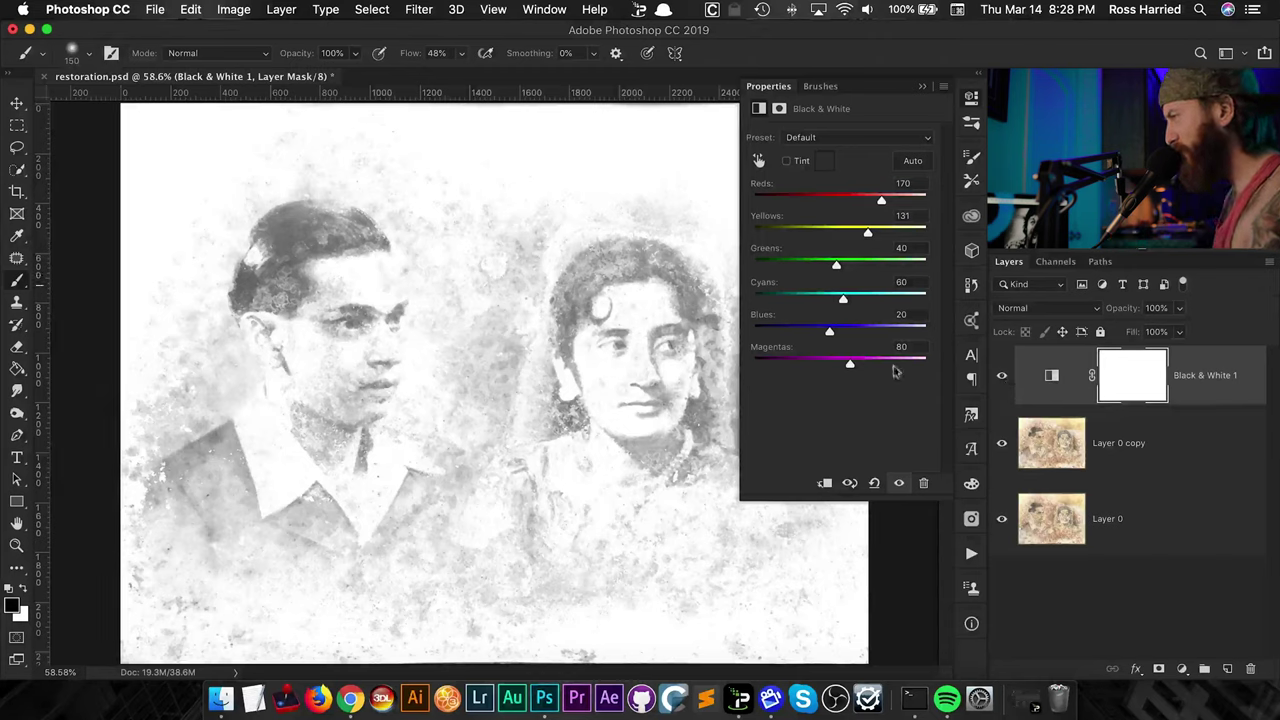
pyautogui.moveTo(880, 203); pyautogui.dragTo(883, 201)
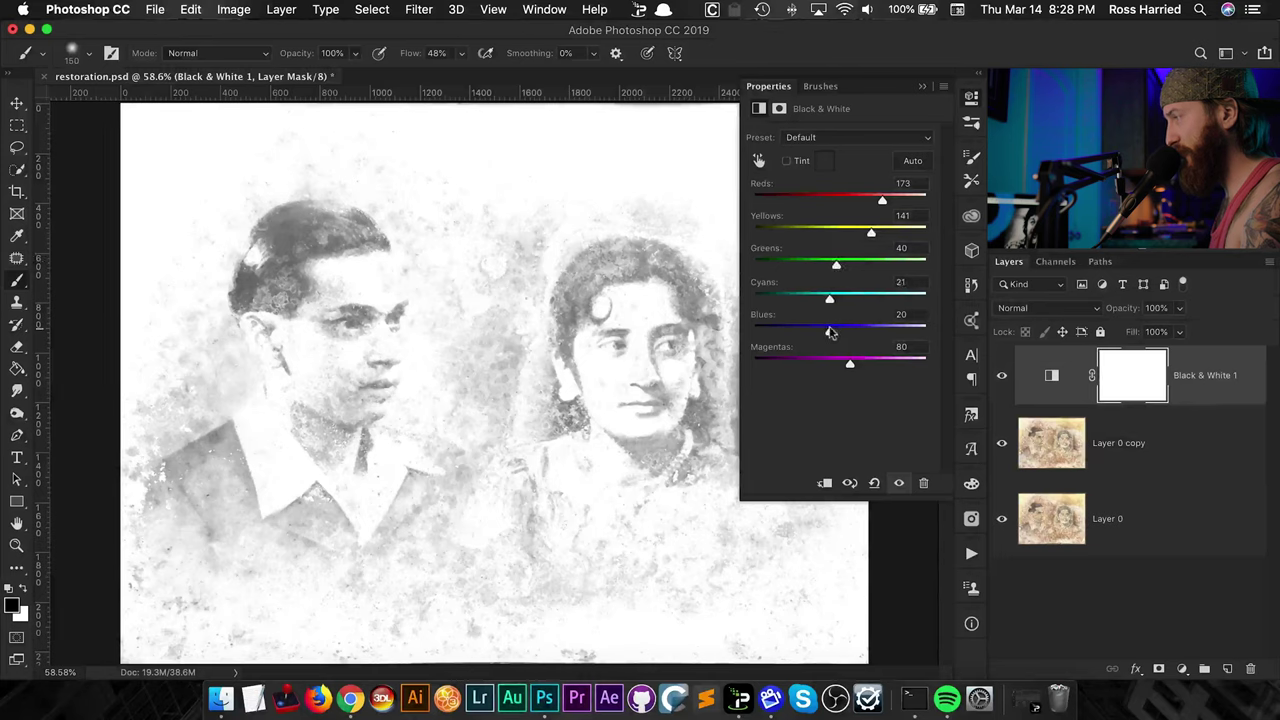
pyautogui.moveTo(843, 368); pyautogui.dragTo(840, 366)
pyautogui.moveTo(878, 233); pyautogui.dragTo(871, 233)
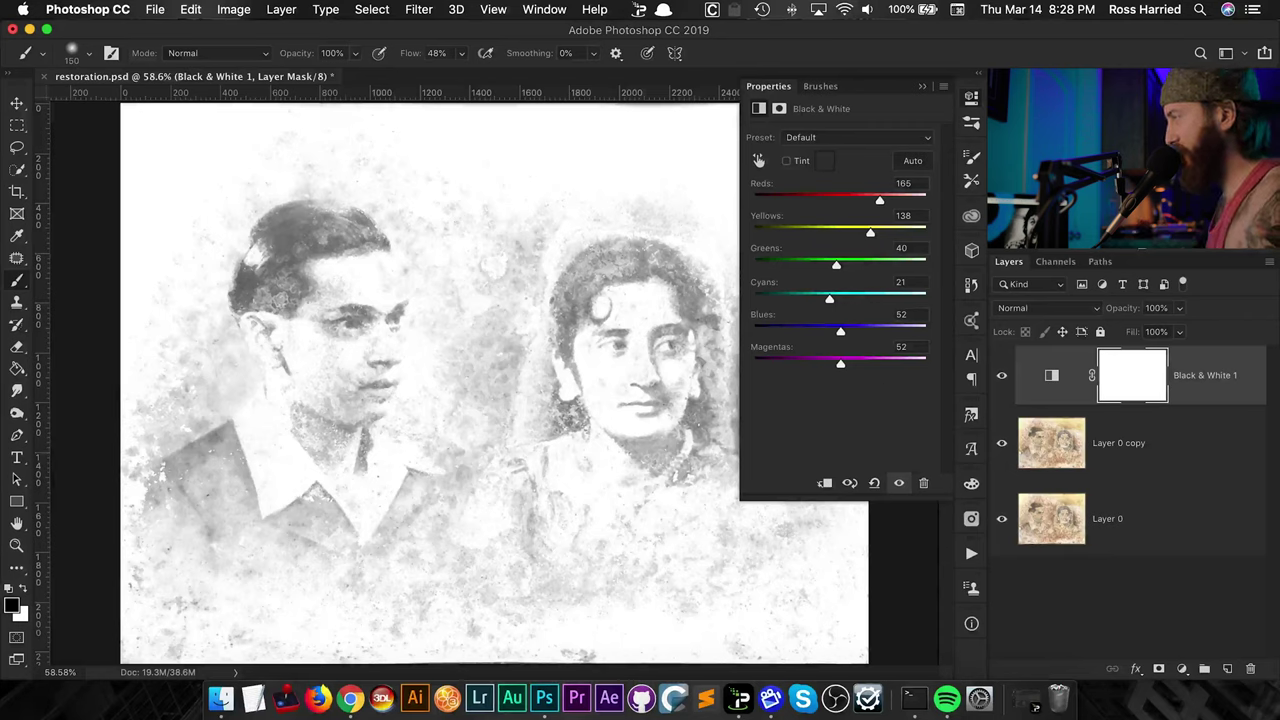
pyautogui.click(971, 98)
# Add a Brightness/Contrast adjustment layer above the Black & White adjustment and lower its brightness to -69
pyautogui.click(1184, 668)
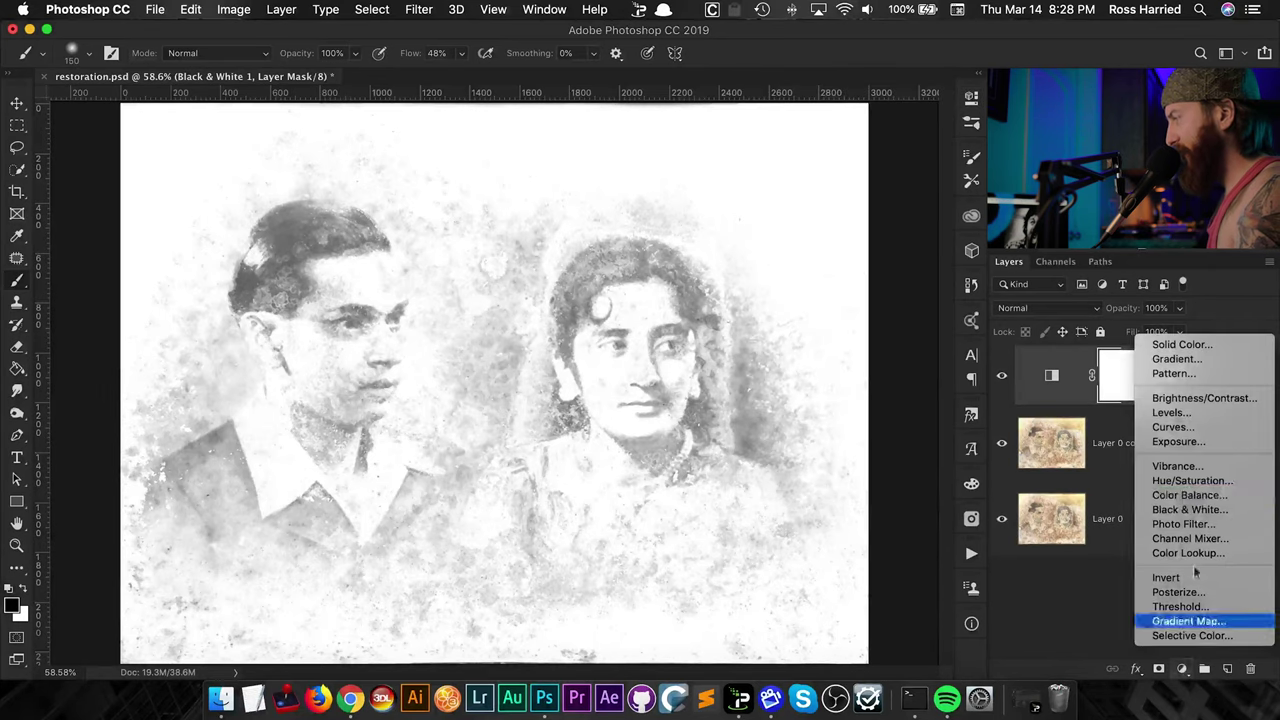
pyautogui.click(1200, 398)
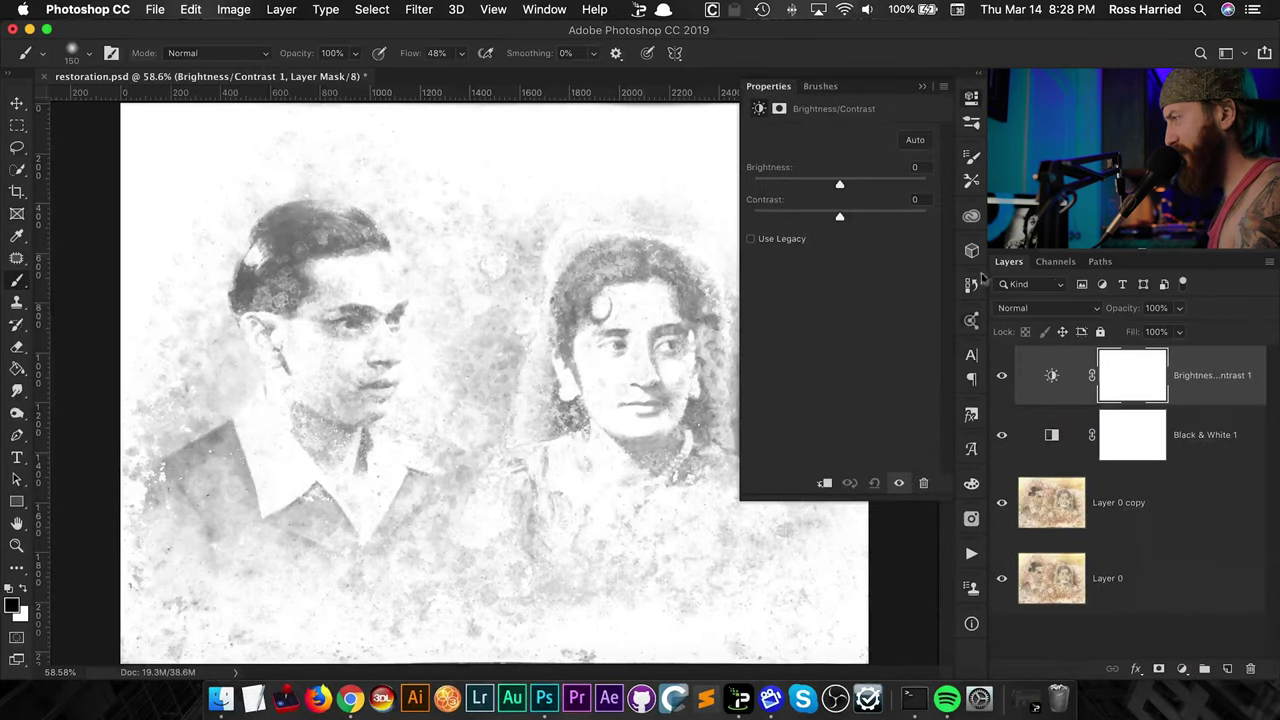
pyautogui.moveTo(837, 184); pyautogui.dragTo(805, 186)
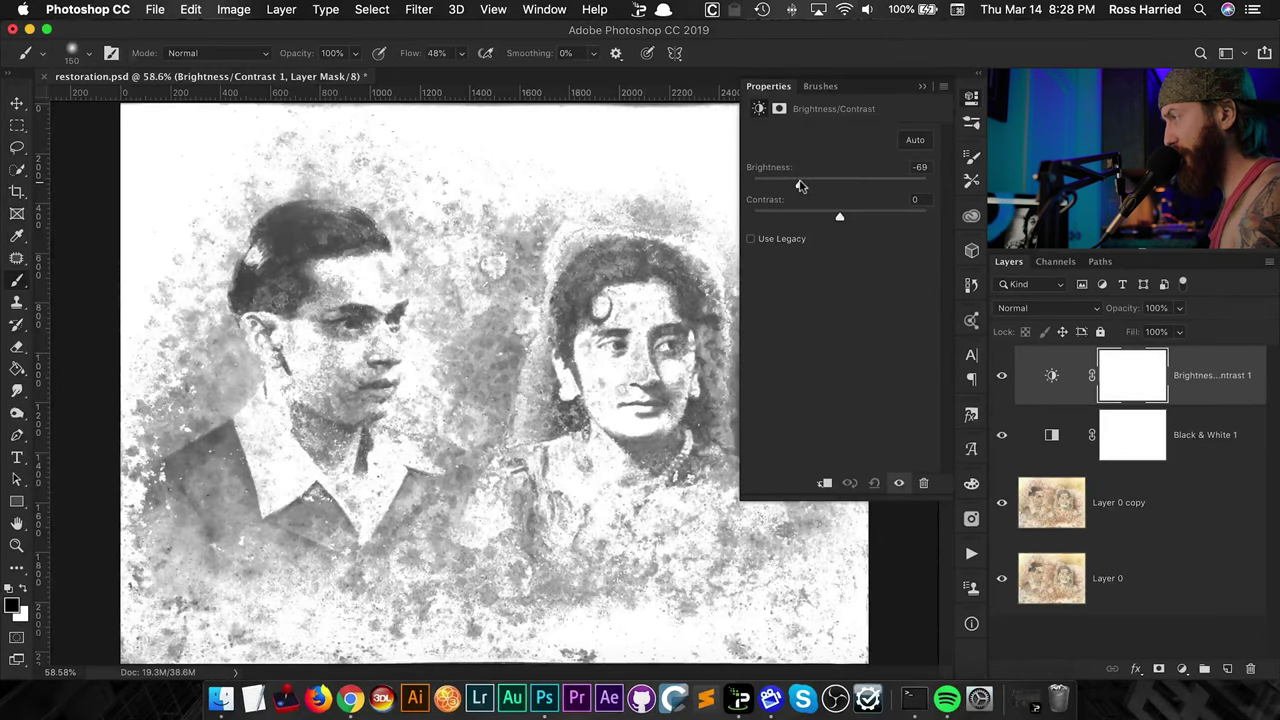
# Try the legacy Brightness/Contrast mode with brightness -99 and contrast 65, and switch it off again
pyautogui.click(752, 241)
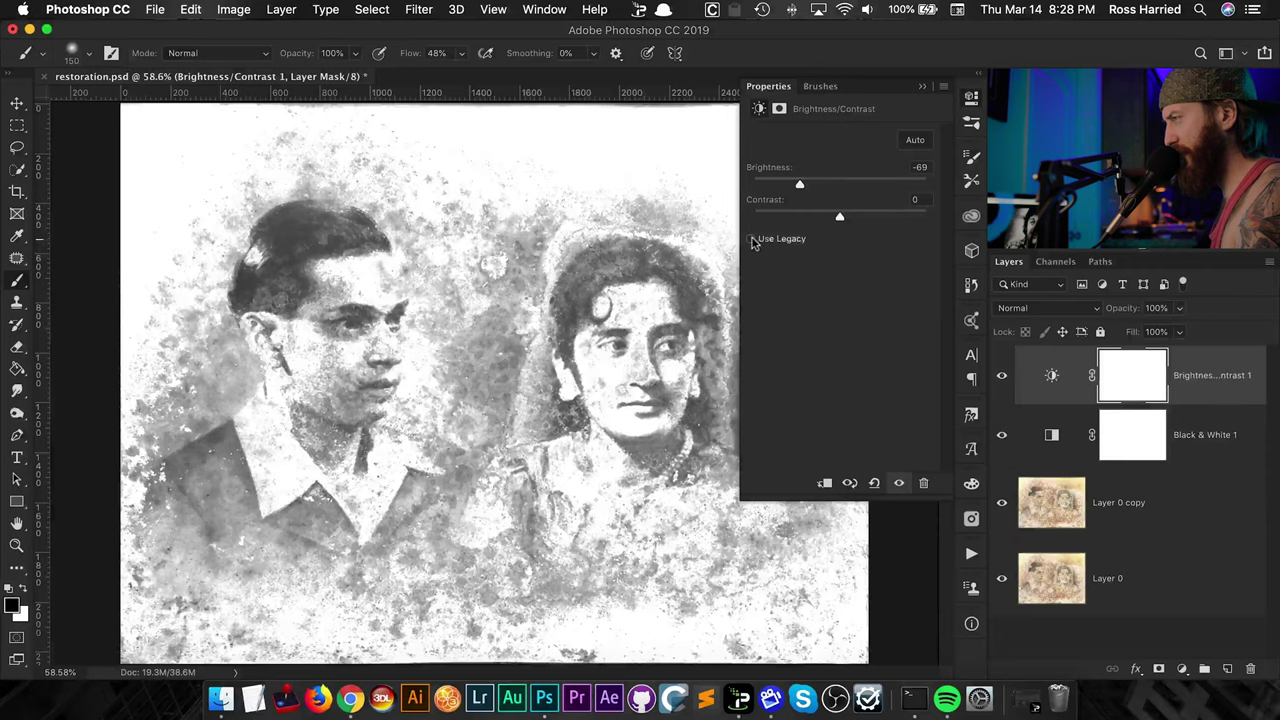
pyautogui.moveTo(823, 190); pyautogui.dragTo(757, 188)
pyautogui.moveTo(840, 219); pyautogui.dragTo(896, 217)
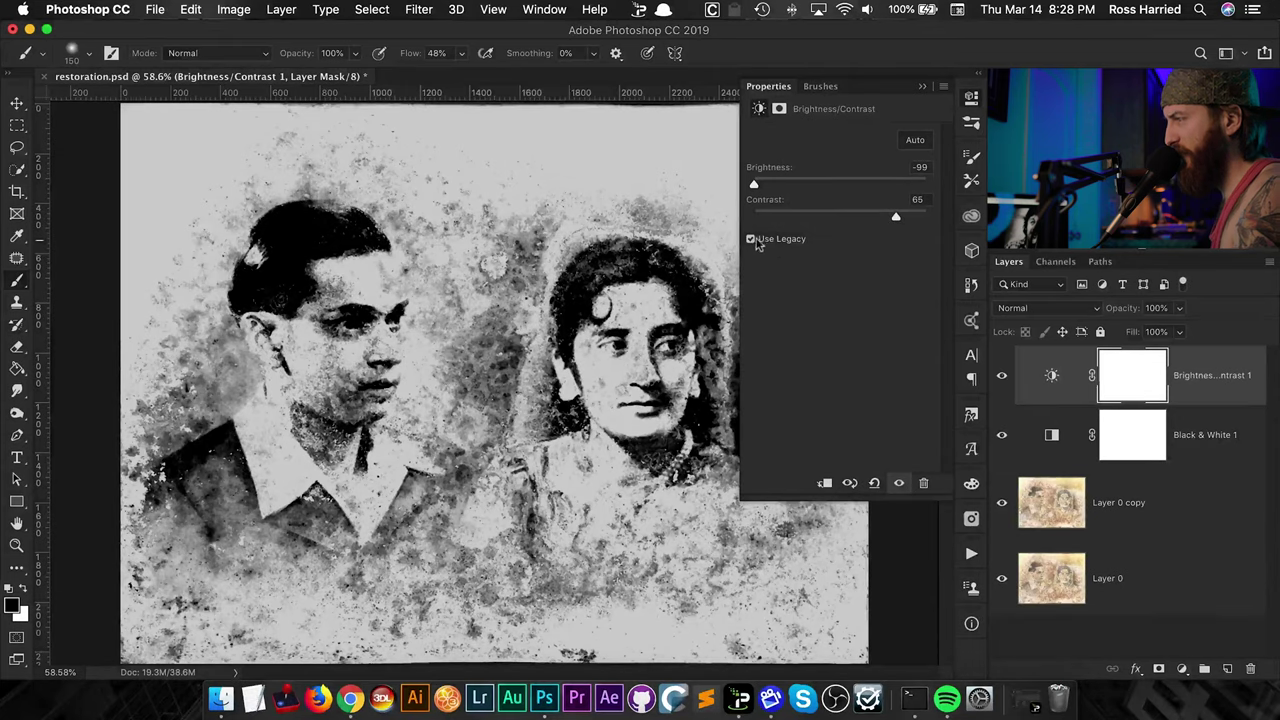
pyautogui.click(752, 240)
# Set the Brightness/Contrast adjustment to brightness -79 and contrast 59
pyautogui.moveTo(840, 218); pyautogui.dragTo(794, 188)
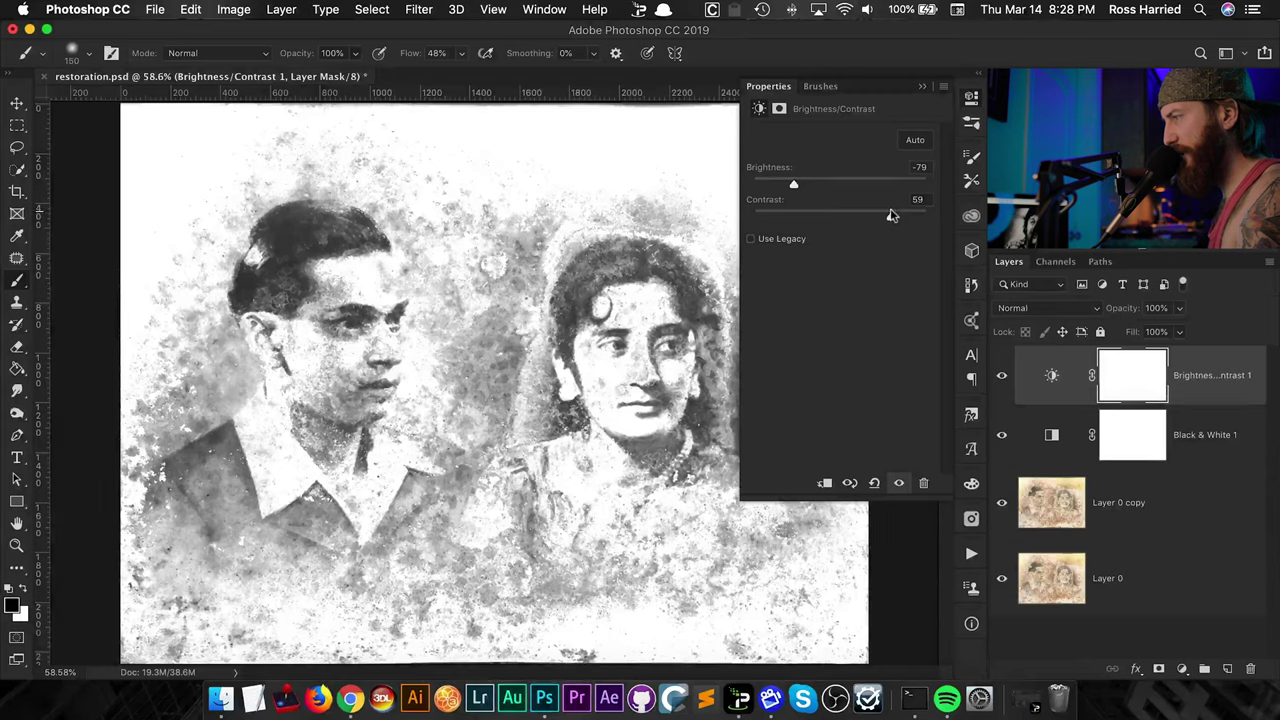
pyautogui.click(972, 99)
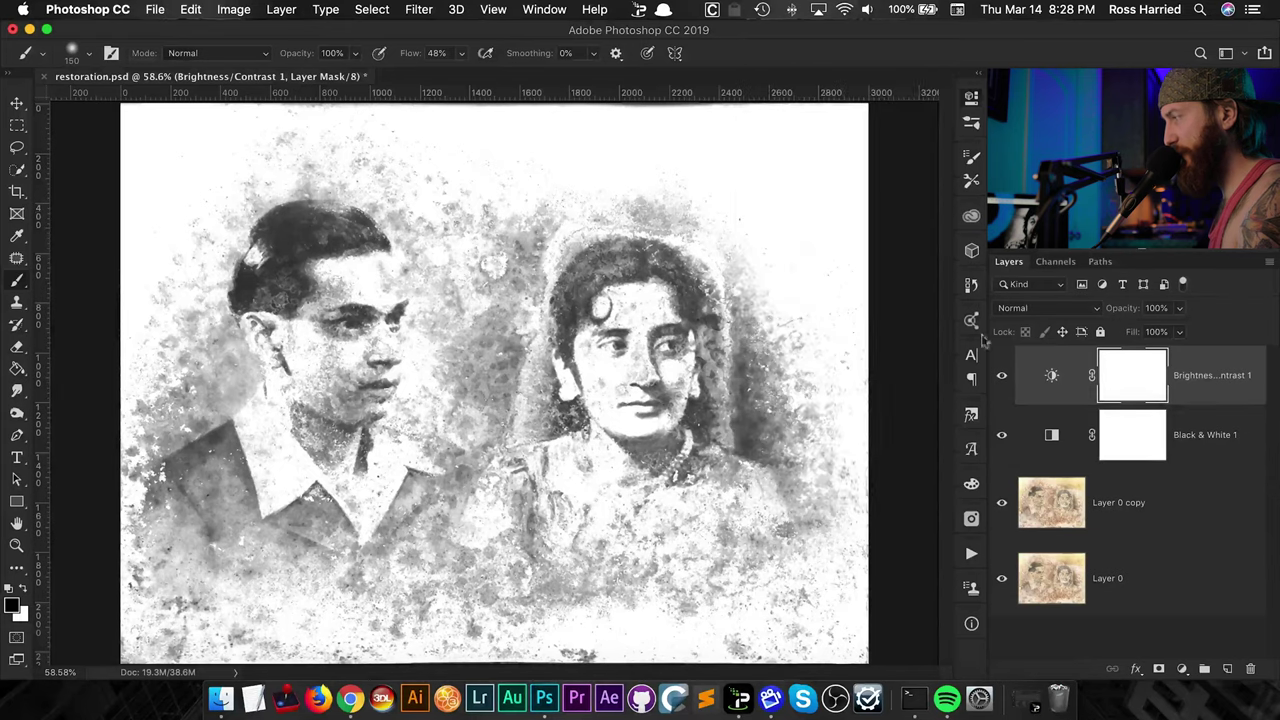
# Compare the photo with the Brightness/Contrast and Black & White adjustment layers hidden and shown
pyautogui.click(1002, 433)
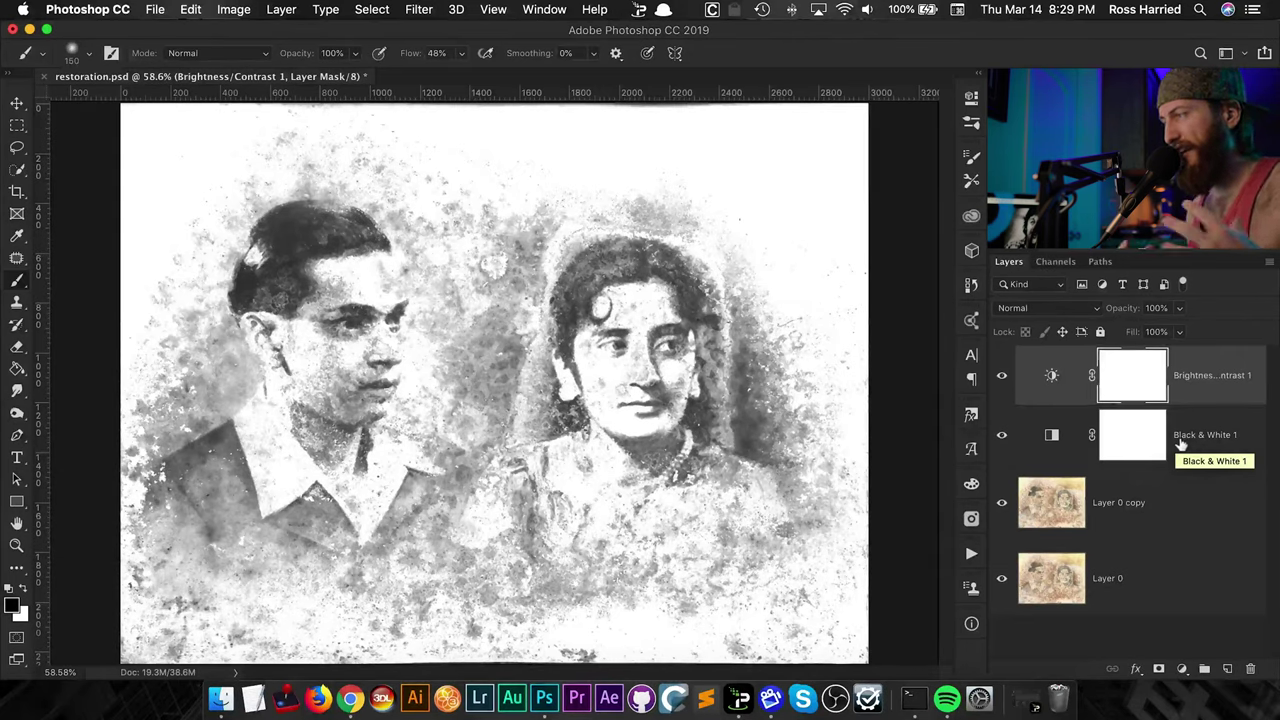
pyautogui.click(1003, 376)
pyautogui.click(1003, 435)
pyautogui.click(1003, 435)
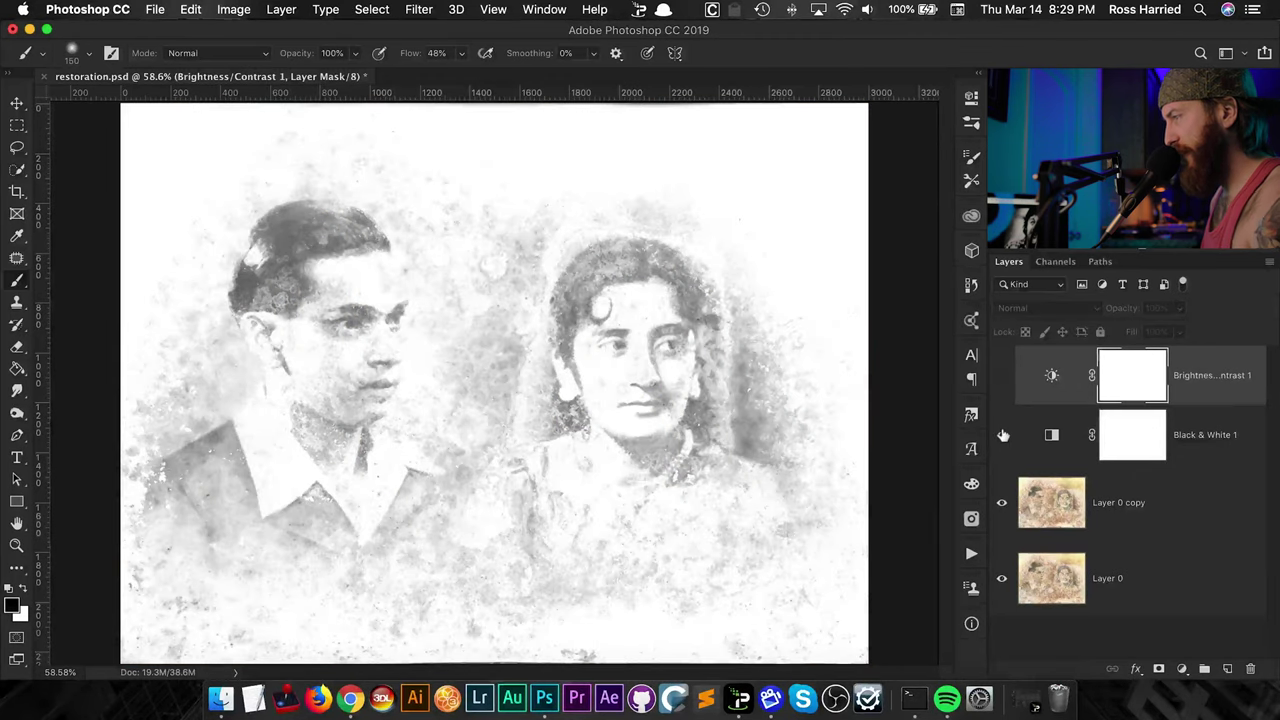
pyautogui.click(1001, 376)
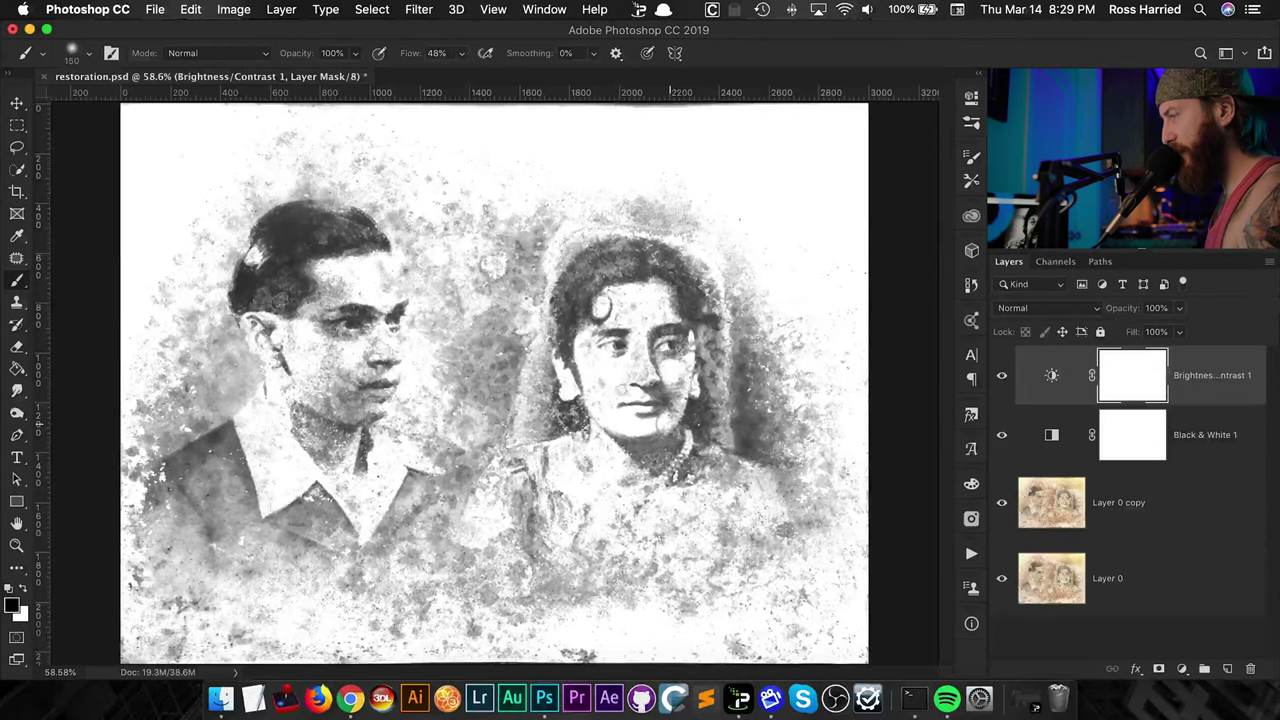
pyautogui.press('super+alt+shift+e')
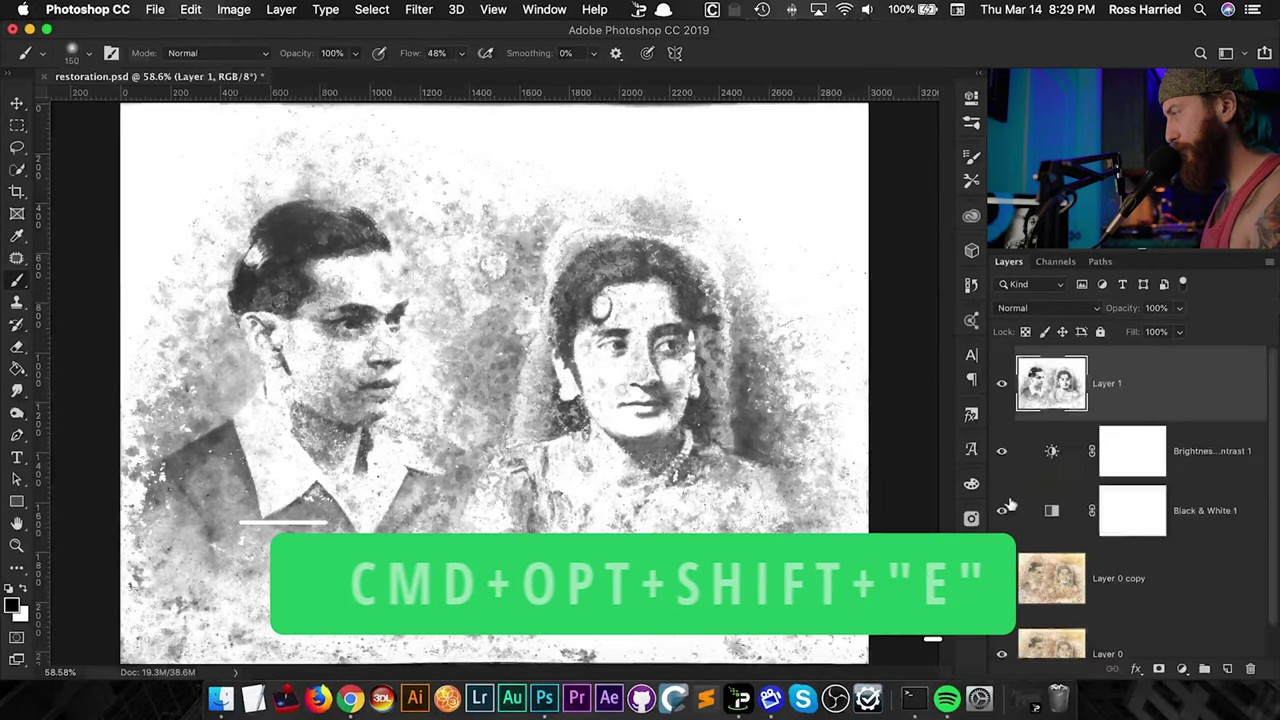
pyautogui.press('super+1')
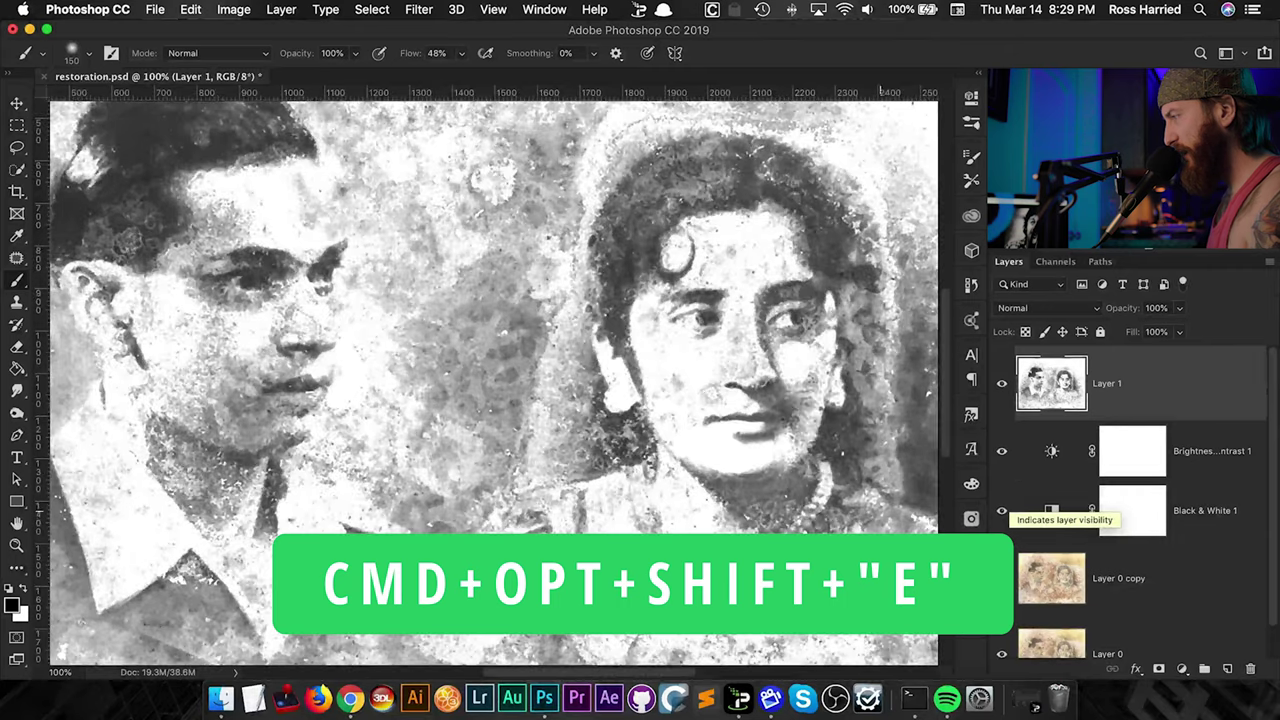
pyautogui.press('super+z')
# Patch the dark blemishes on the woman's neckline and blouse on Layer 0 copy using nearby clean areas
pyautogui.click(1118, 512)
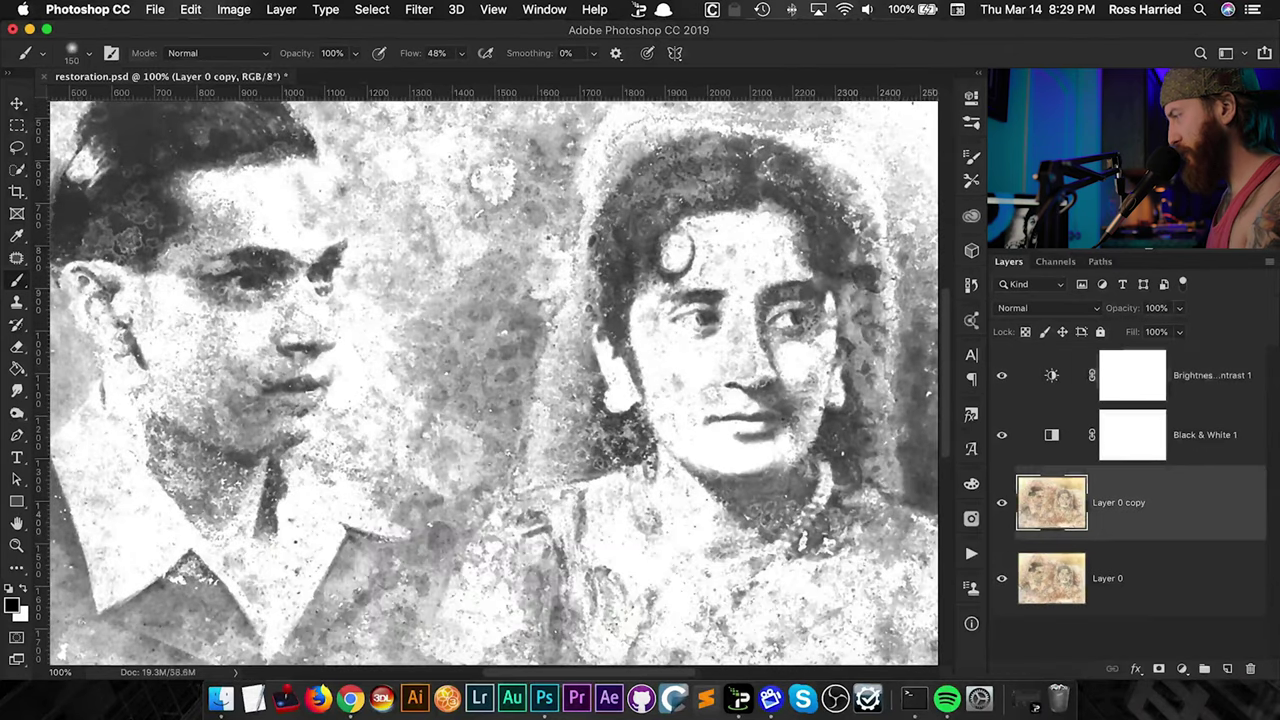
pyautogui.scroll(-5, 657, 380)
pyautogui.hscroll(2, 657, 380)
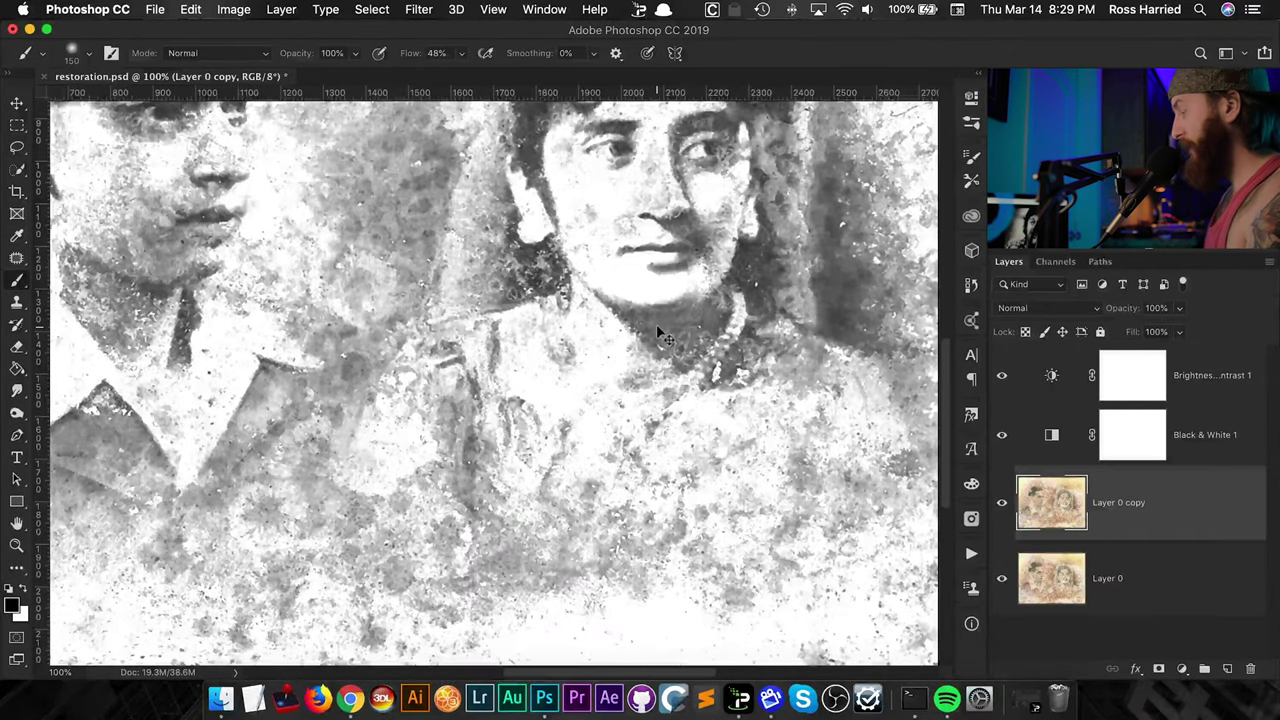
pyautogui.press('super+equal')
pyautogui.press('j')
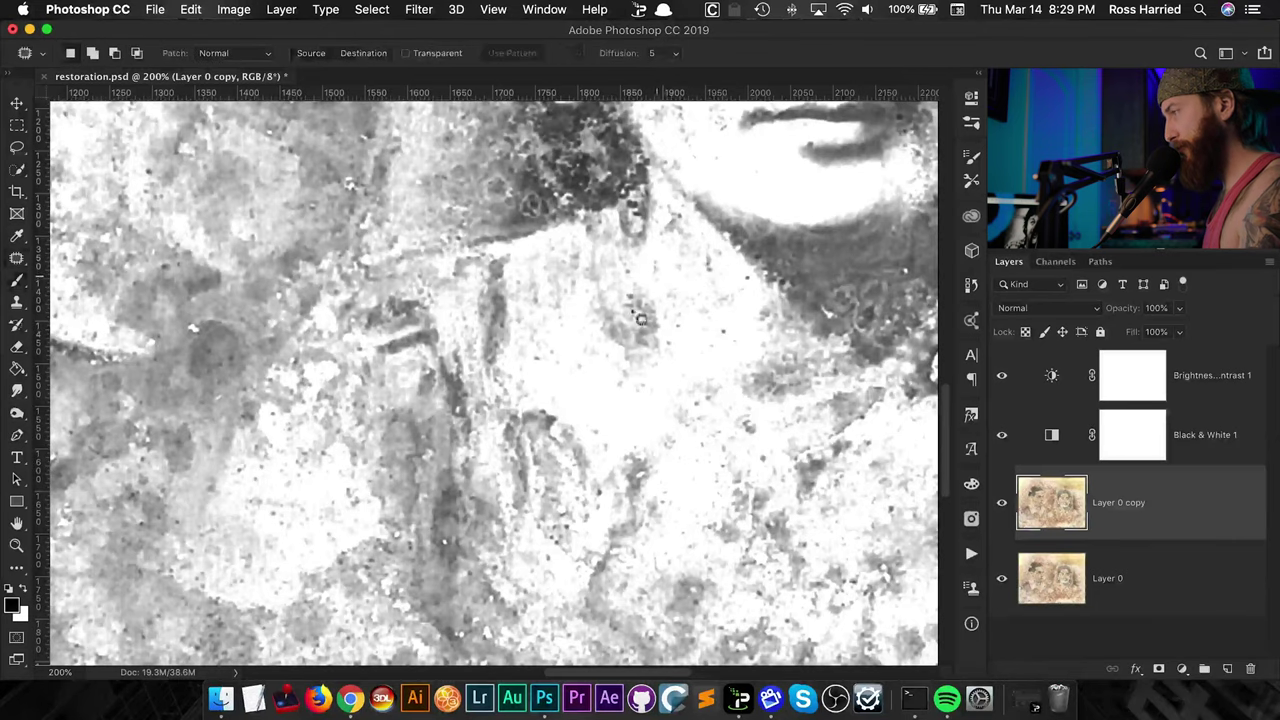
pyautogui.moveTo(662, 305)
pyautogui.mouseDown()
pyautogui.moveTo(556, 277)
pyautogui.moveTo(638, 388)
pyautogui.moveTo(663, 306)
pyautogui.mouseUp()
pyautogui.moveTo(619, 359); pyautogui.dragTo(610, 396)
pyautogui.press('super+d')
pyautogui.moveTo(613, 352)
pyautogui.mouseDown()
pyautogui.moveTo(577, 403)
pyautogui.moveTo(634, 394)
pyautogui.moveTo(613, 352)
pyautogui.moveTo(649, 366)
pyautogui.mouseUp()
pyautogui.press('super+d')
pyautogui.moveTo(668, 316)
pyautogui.mouseDown()
pyautogui.moveTo(689, 346)
pyautogui.moveTo(620, 363)
pyautogui.moveTo(640, 356)
pyautogui.mouseUp()
pyautogui.moveTo(702, 330); pyautogui.dragTo(562, 480)
# Set up the Clone Stamp with a 45 px brush and sample clean skin on the woman's cheek
pyautogui.scroll(5, 562, 480)
pyautogui.press('super+r')
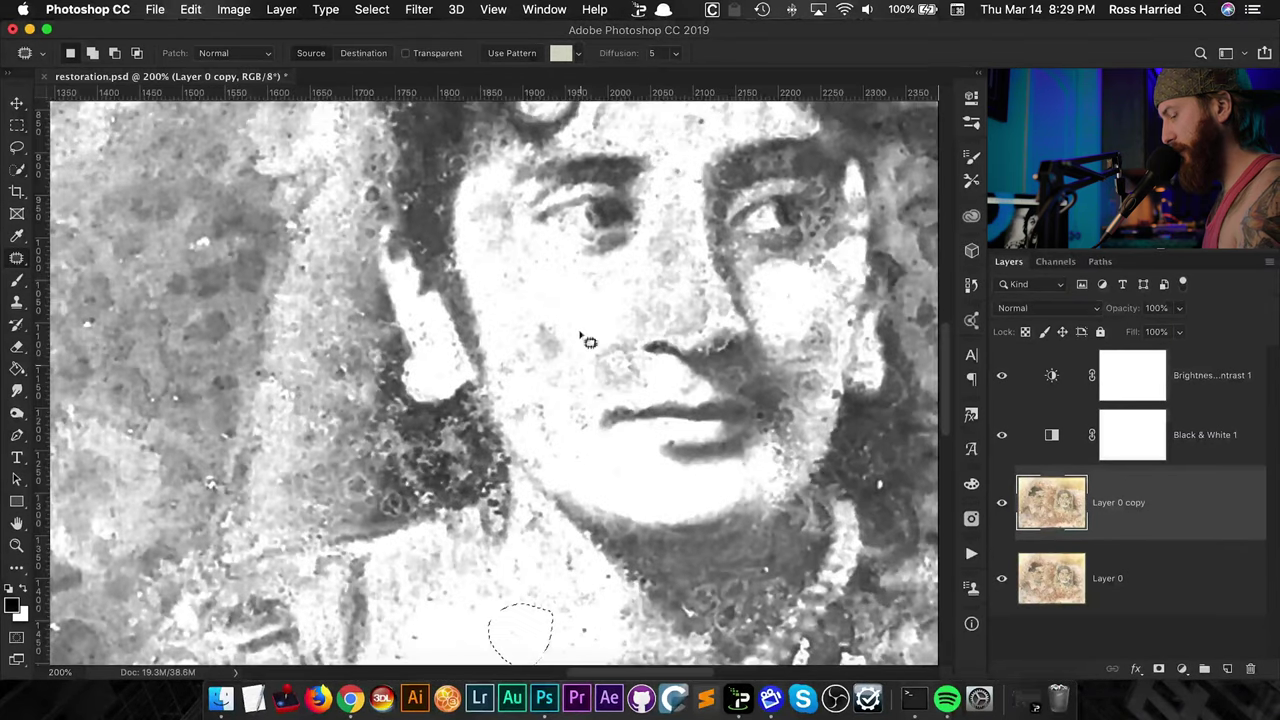
pyautogui.press('s')
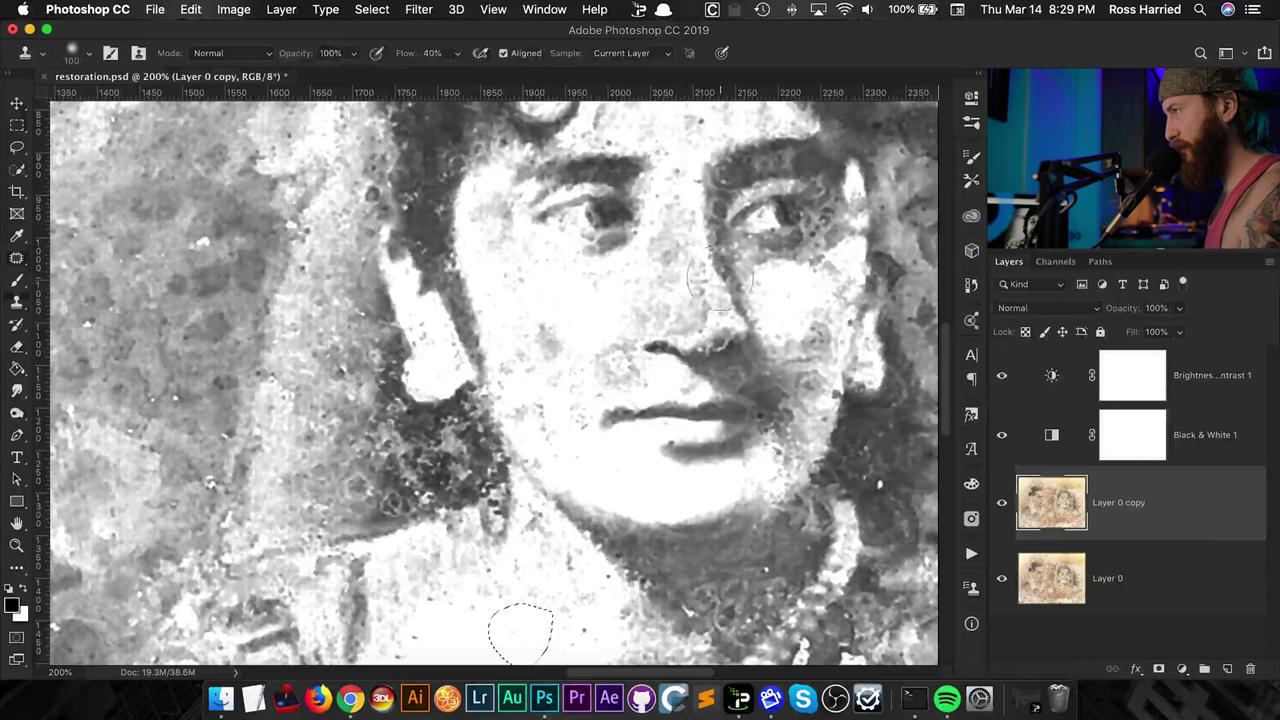
pyautogui.press('[')
pyautogui.press('[')
pyautogui.press('[')
pyautogui.press('[')
pyautogui.press('[')
pyautogui.press('[')
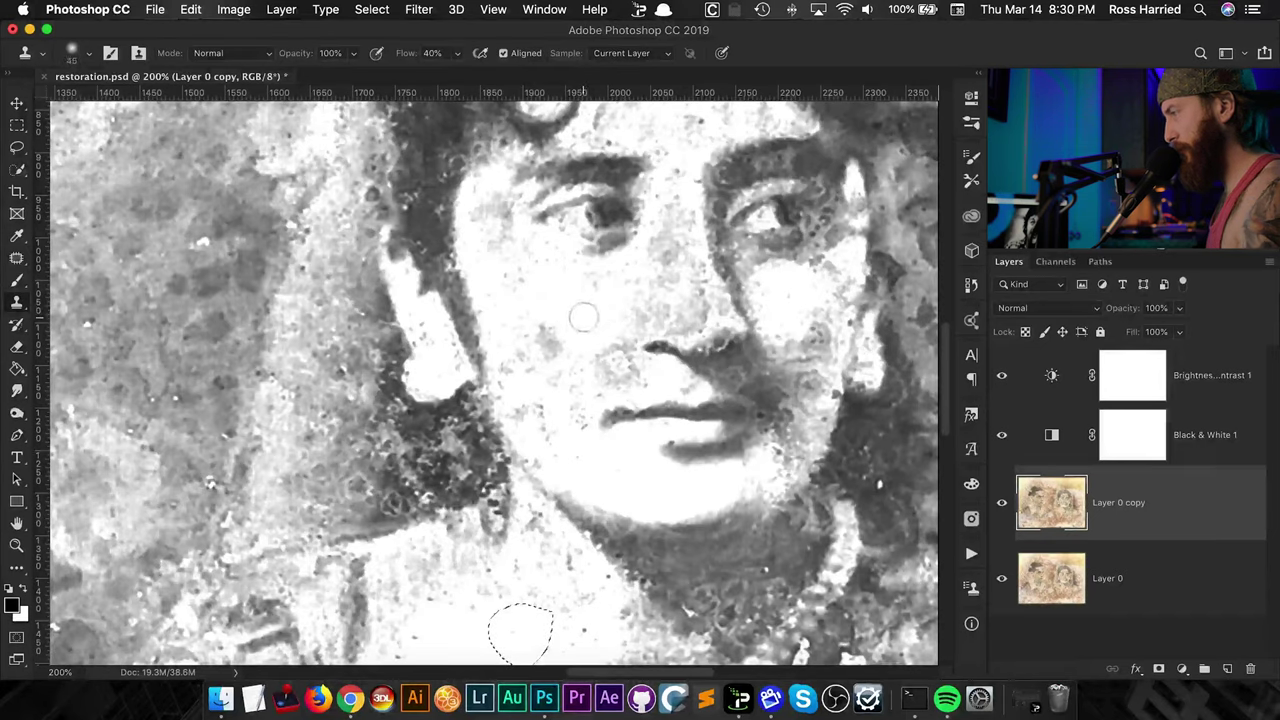
pyautogui.keyDown('alt'); pyautogui.click(583, 309); pyautogui.keyUp('alt')
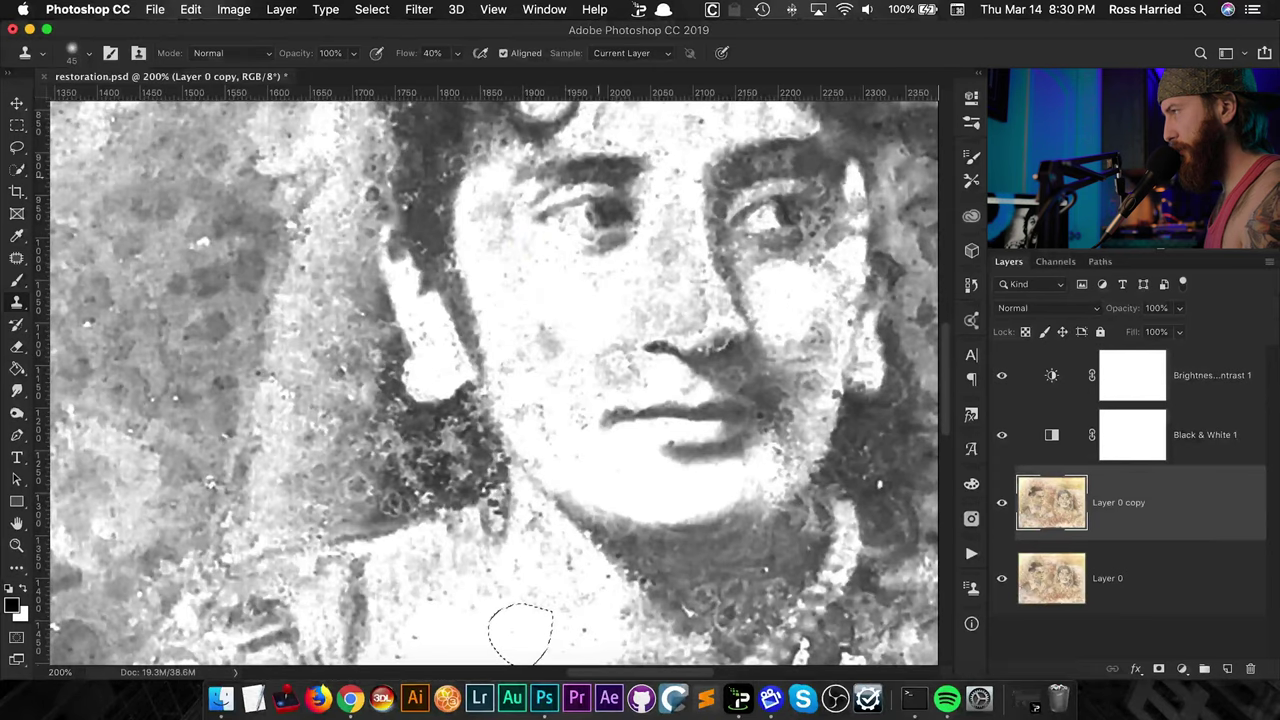
# Raise the Clone Stamp flow to 67% and resample the clean skin on the woman's cheek
pyautogui.moveTo(1002, 432); pyautogui.dragTo(1017, 470)
pyautogui.moveTo(421, 58); pyautogui.dragTo(443, 58)
pyautogui.keyDown('alt'); pyautogui.click(581, 322); pyautogui.keyUp('alt')
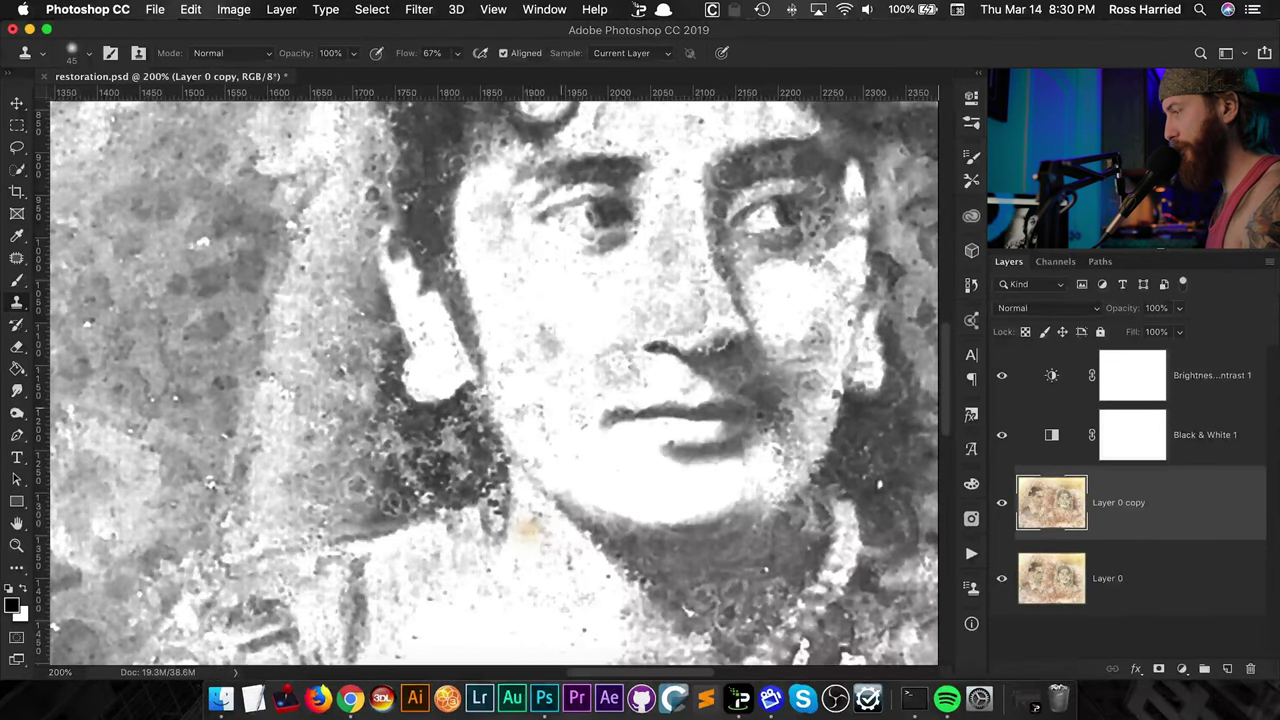
# Clear the leftover patch selection on the woman's chest so that cloning is no longer confined to it
pyautogui.scroll(-3, 630, 363)
pyautogui.press('super+r')
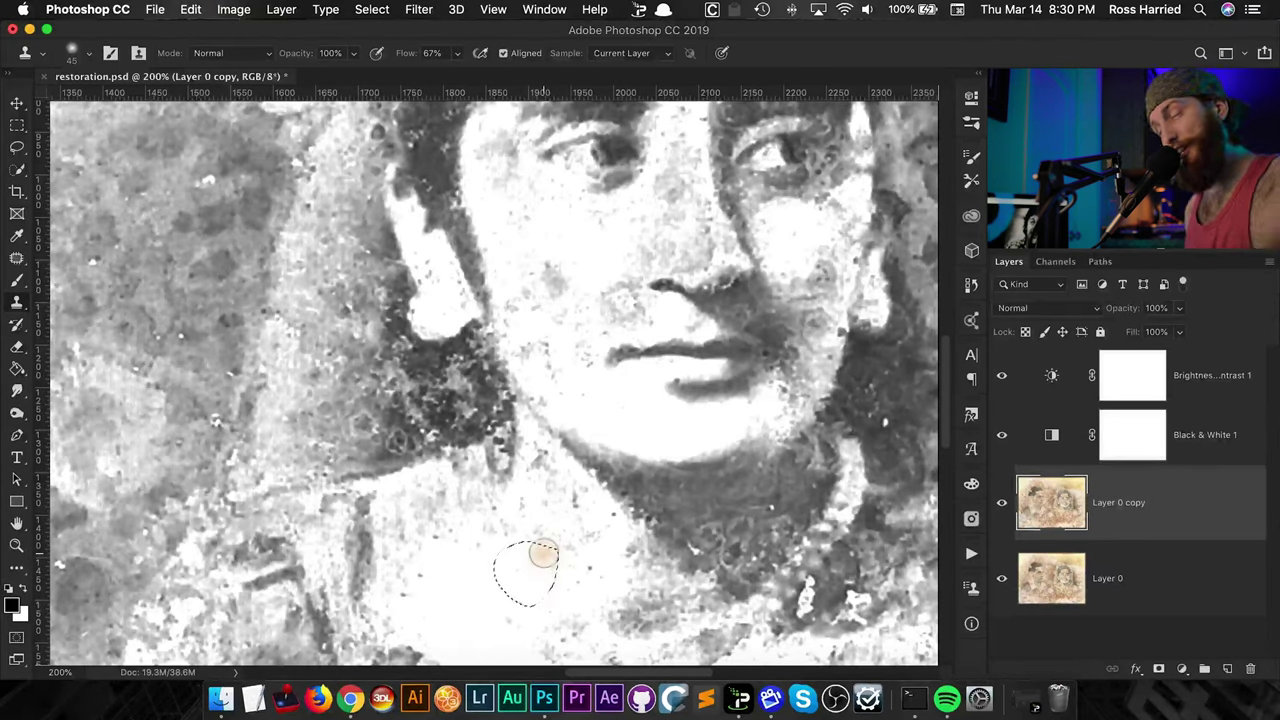
pyautogui.press('super+d')
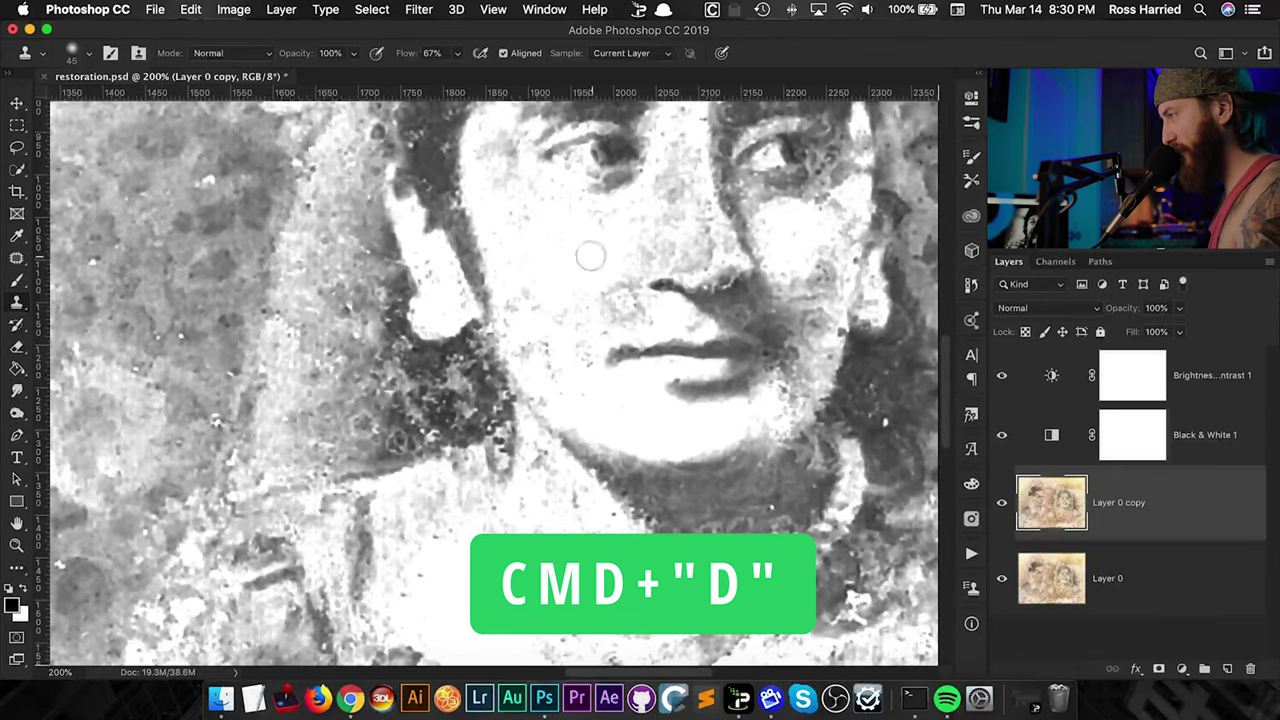
# Clone clean skin over the blemishes on the woman's cheek
pyautogui.scroll(3, 586, 255)
pyautogui.moveTo(505, 320); pyautogui.dragTo(500, 295)
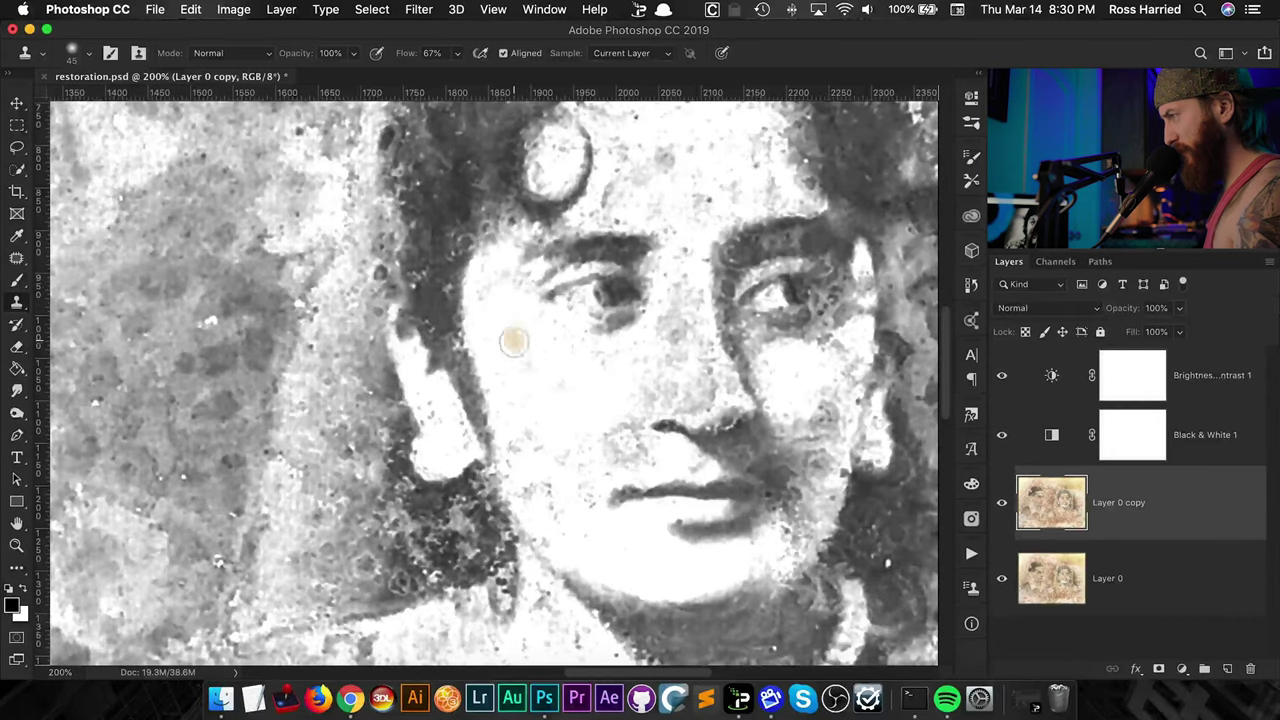
pyautogui.hscroll(3, 500, 340)
pyautogui.scroll(-2, 500, 340)
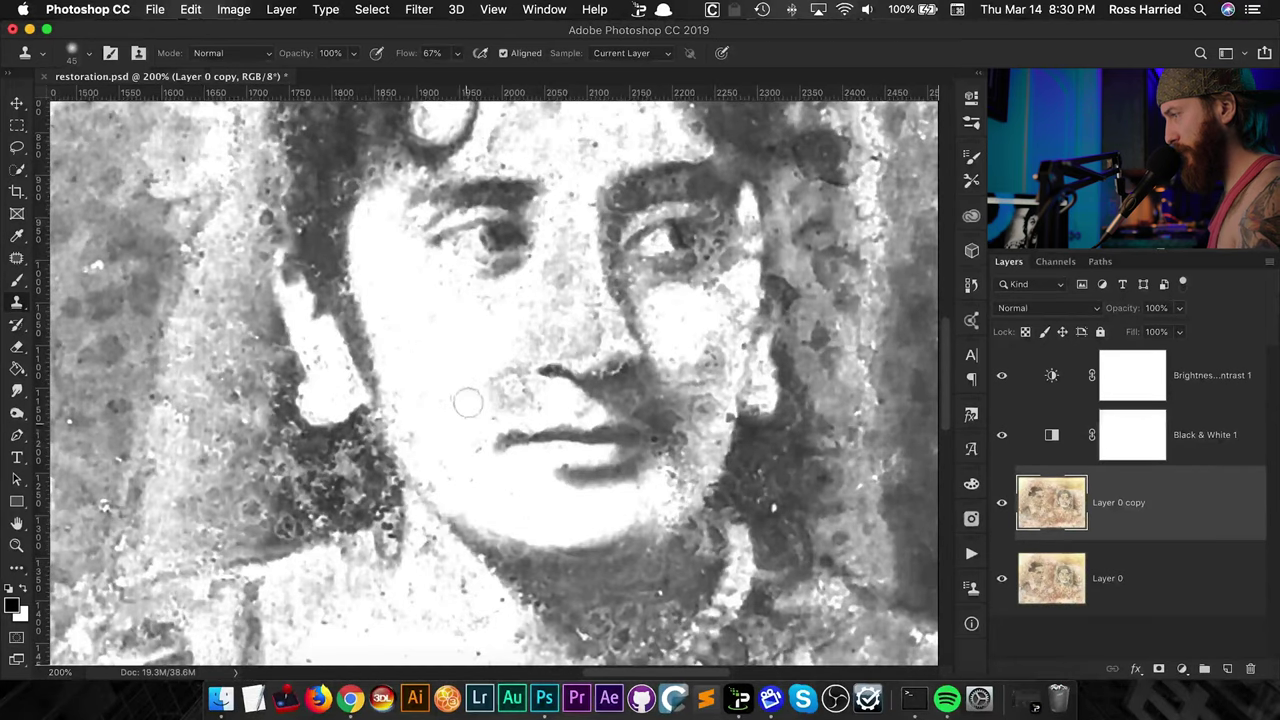
pyautogui.scroll(5, 458, 415)
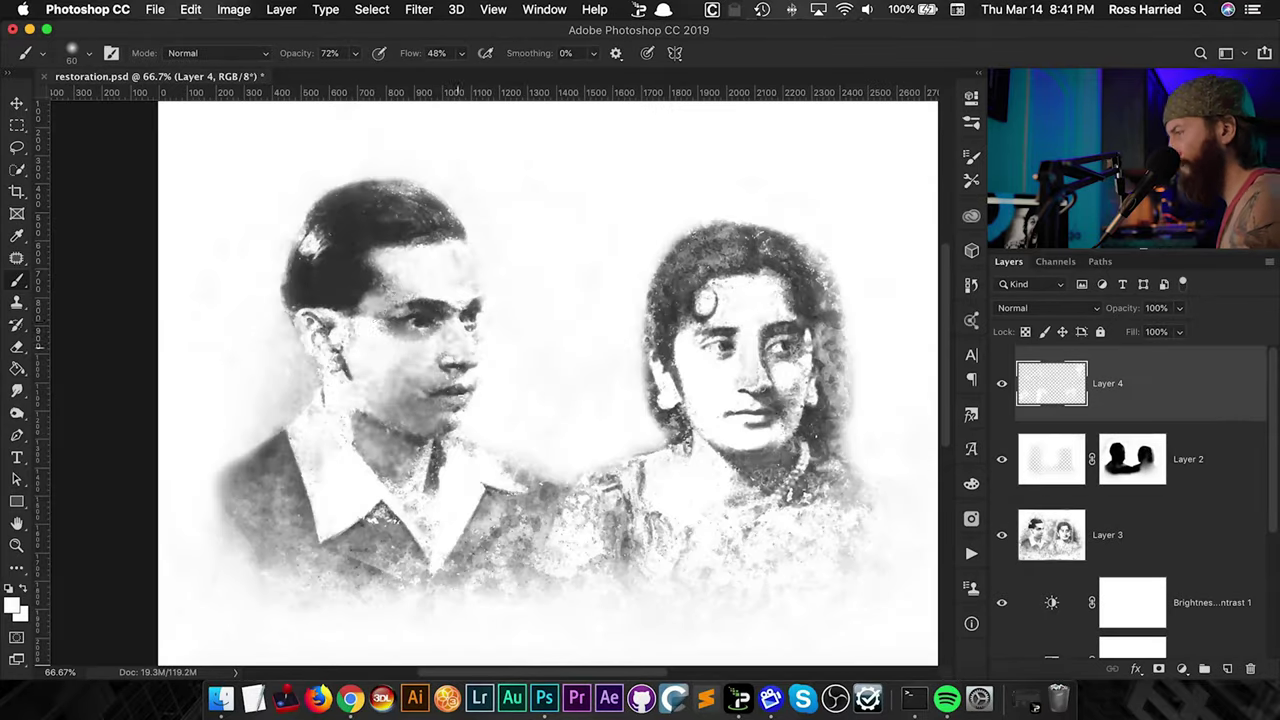
# Paint soft white over the blotches on the man's face and neck on Layer 4
pyautogui.moveTo(390, 290); pyautogui.dragTo(362, 437)
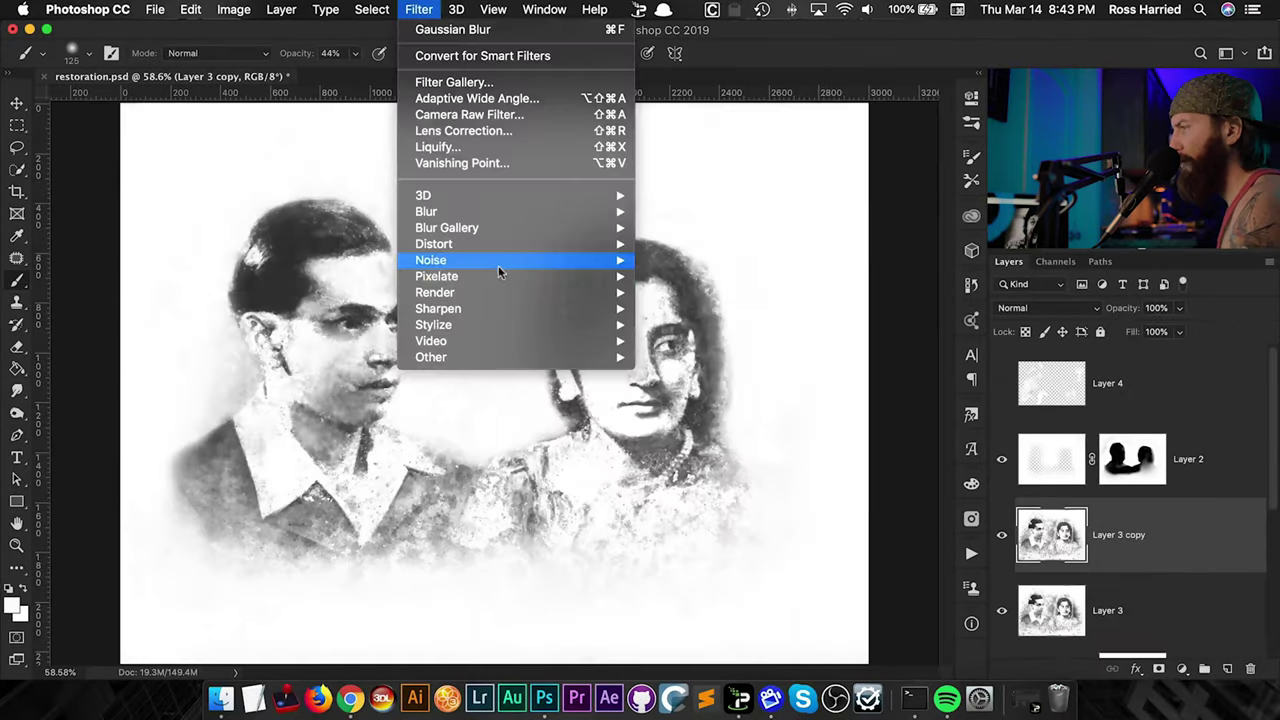
# Apply a filter from the Noise group to Layer 3 copy
pyautogui.click(700, 300)
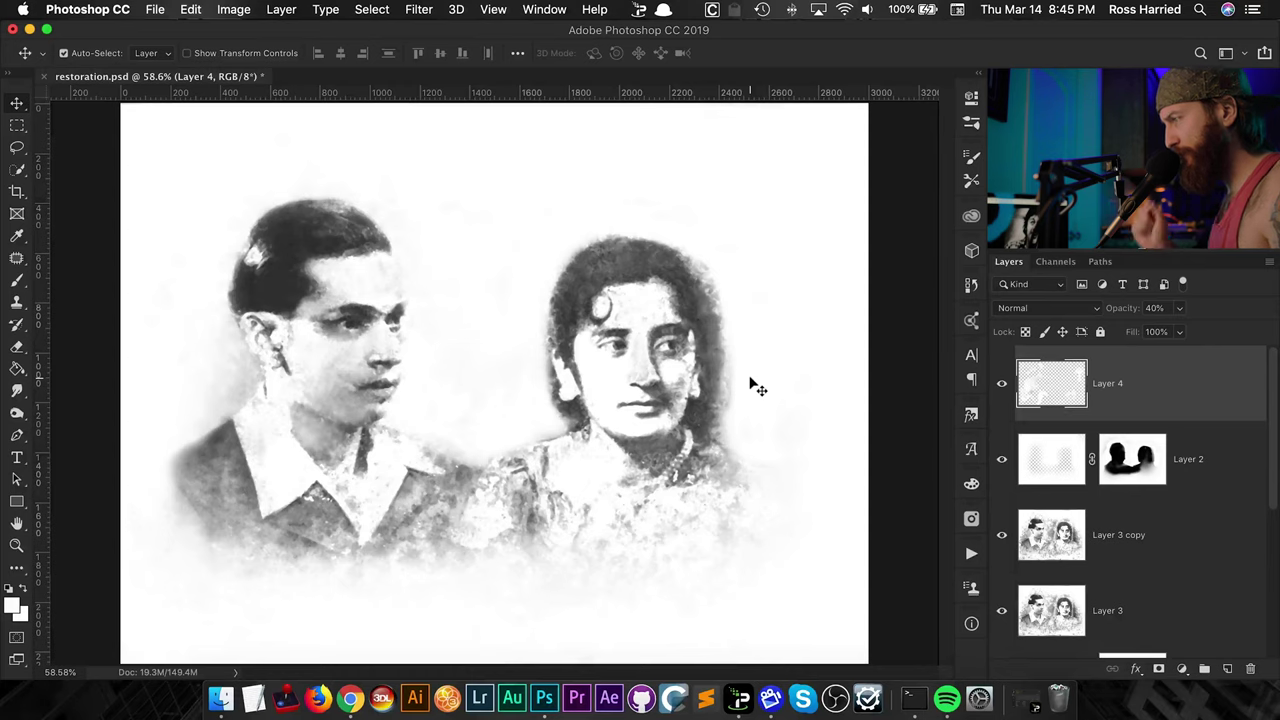
# Activate the Clone Stamp tool and make Layer 3 copy the layer to retouch
pyautogui.press('super+1')
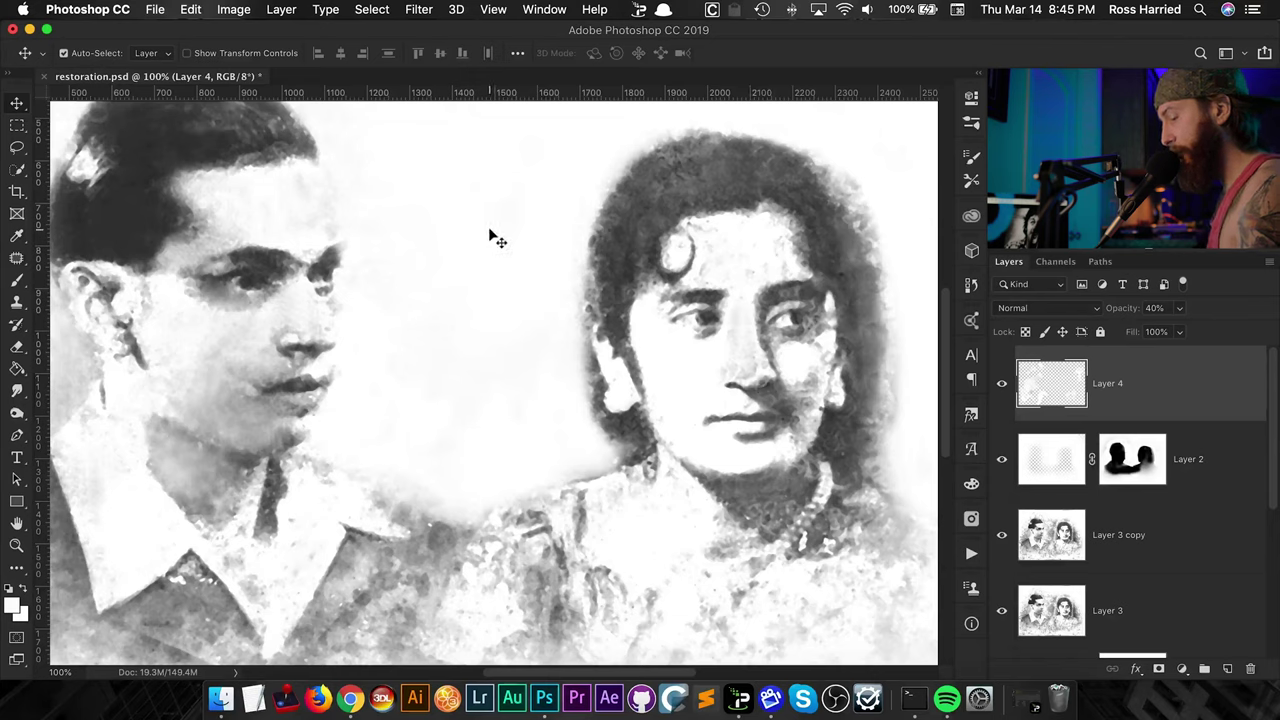
pyautogui.press('s')
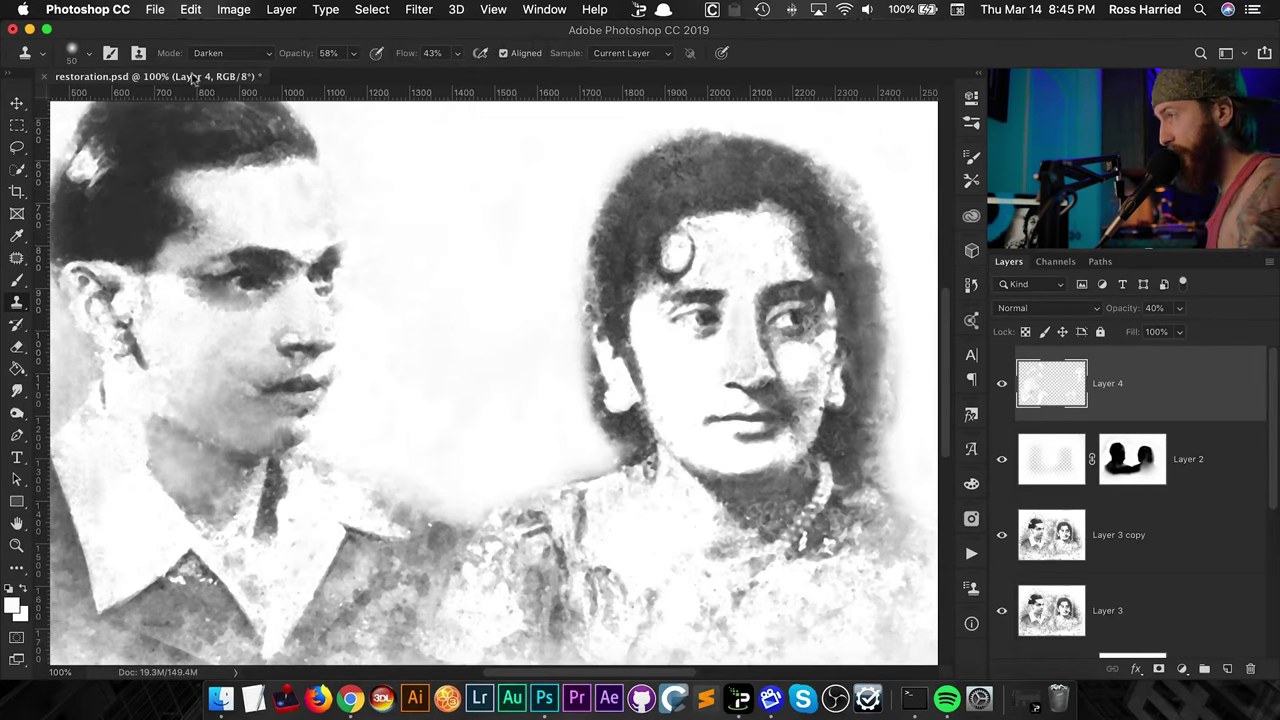
pyautogui.click(238, 56)
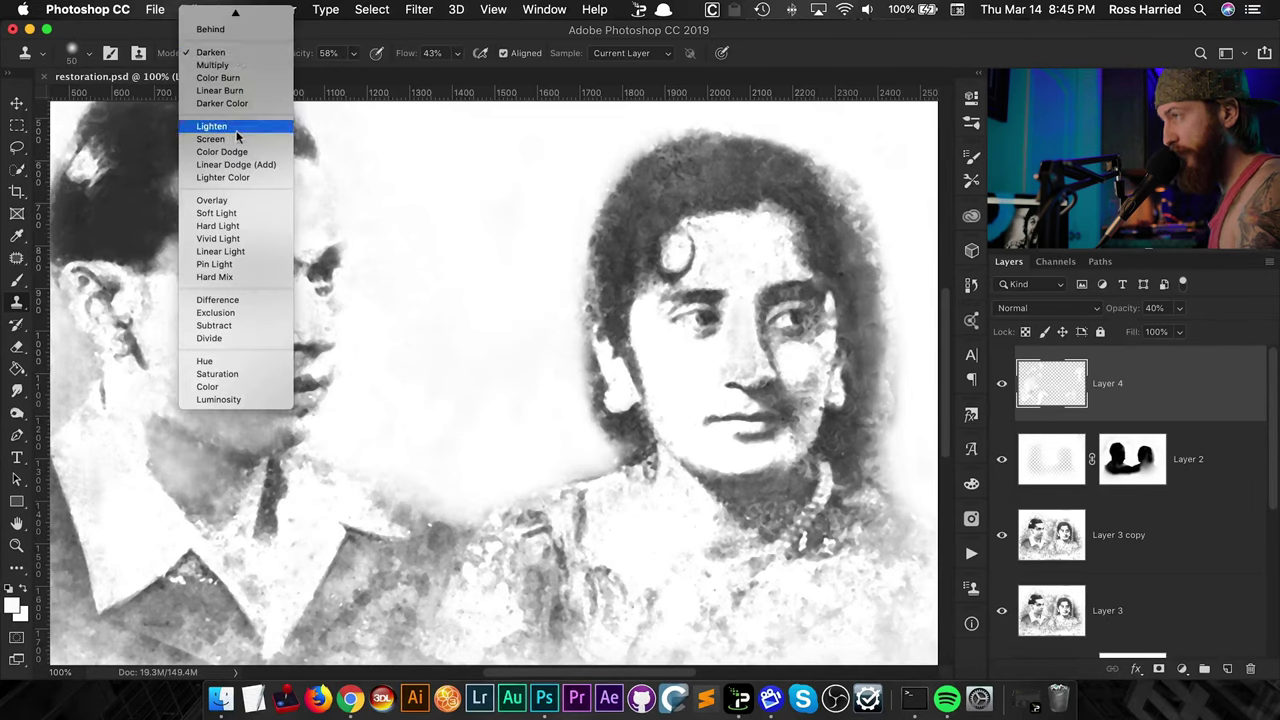
pyautogui.click(338, 60)
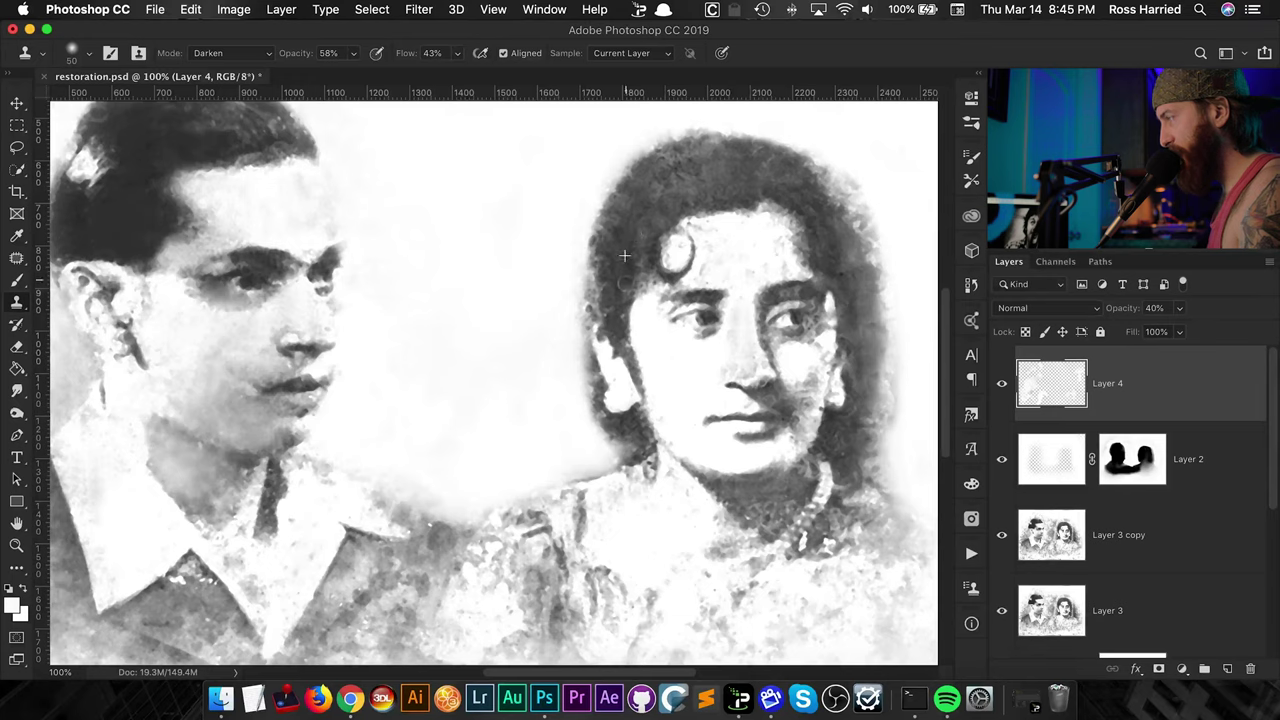
pyautogui.click(1050, 556)
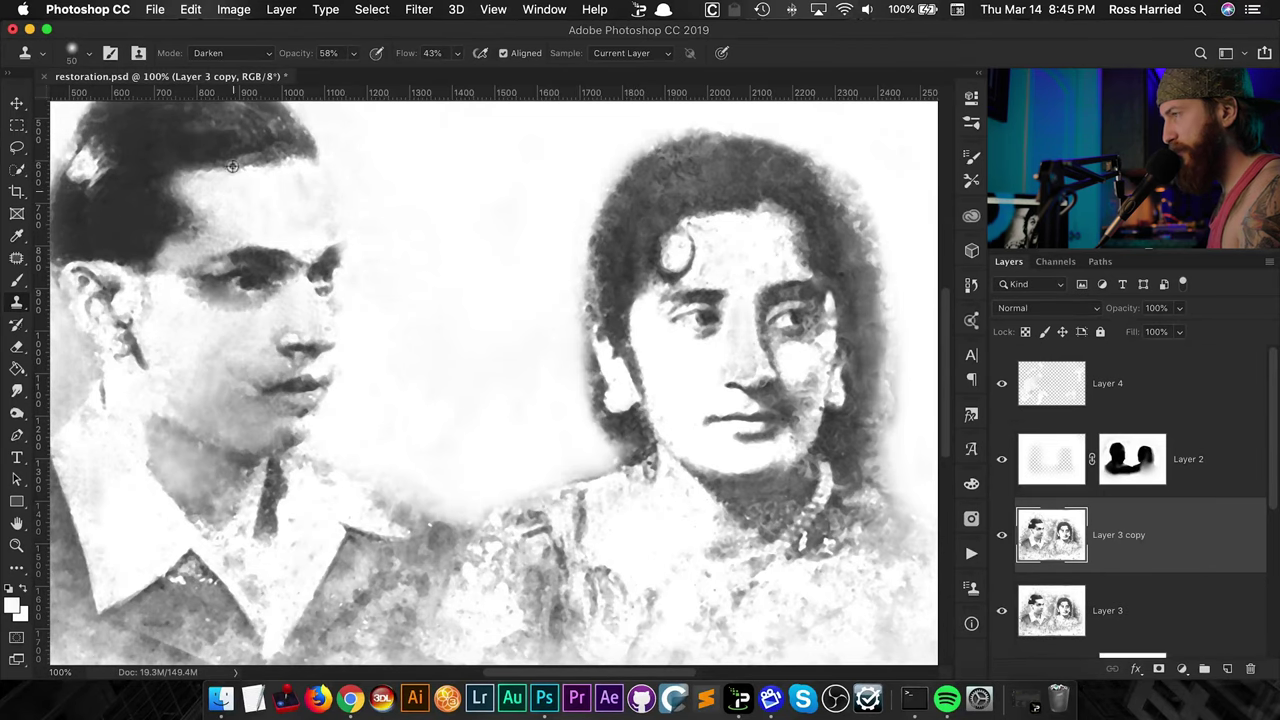
# Set the Clone Stamp to Lighten mode and enlarge its brush to 80 pixels for retouching the man's face
pyautogui.moveTo(454, 271); pyautogui.dragTo(744, 361)
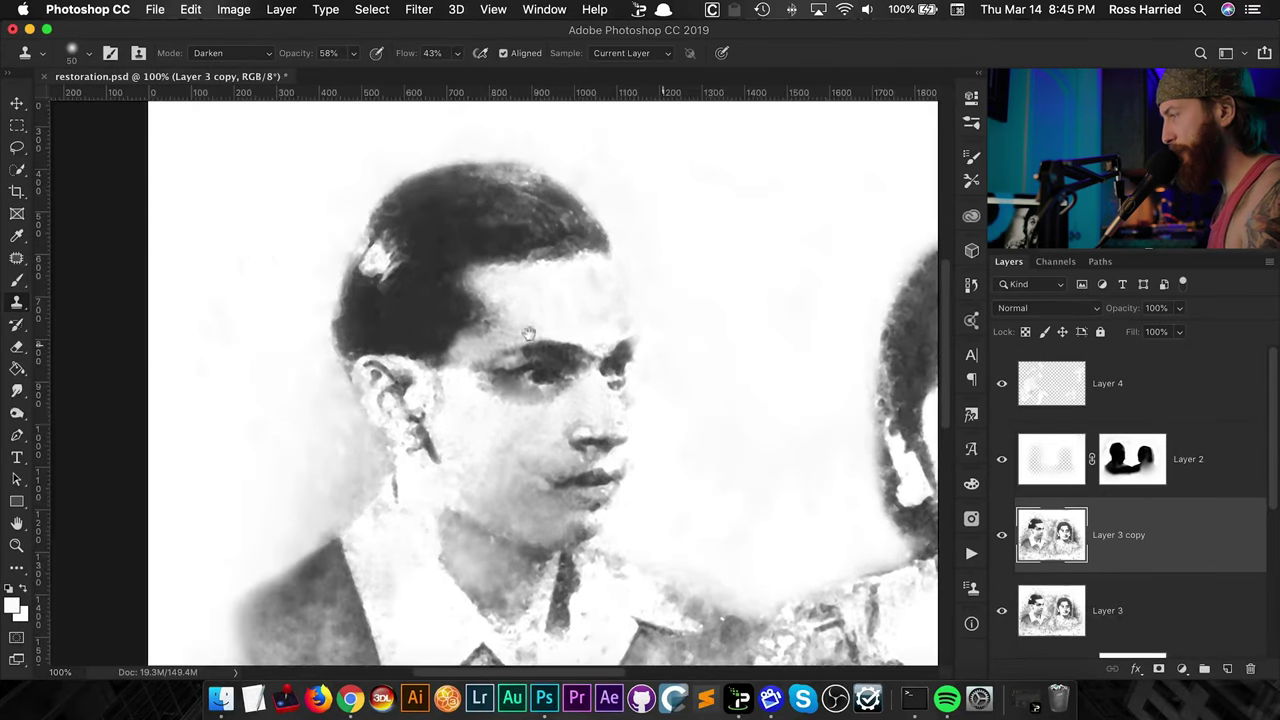
pyautogui.click(225, 53)
pyautogui.click(212, 126)
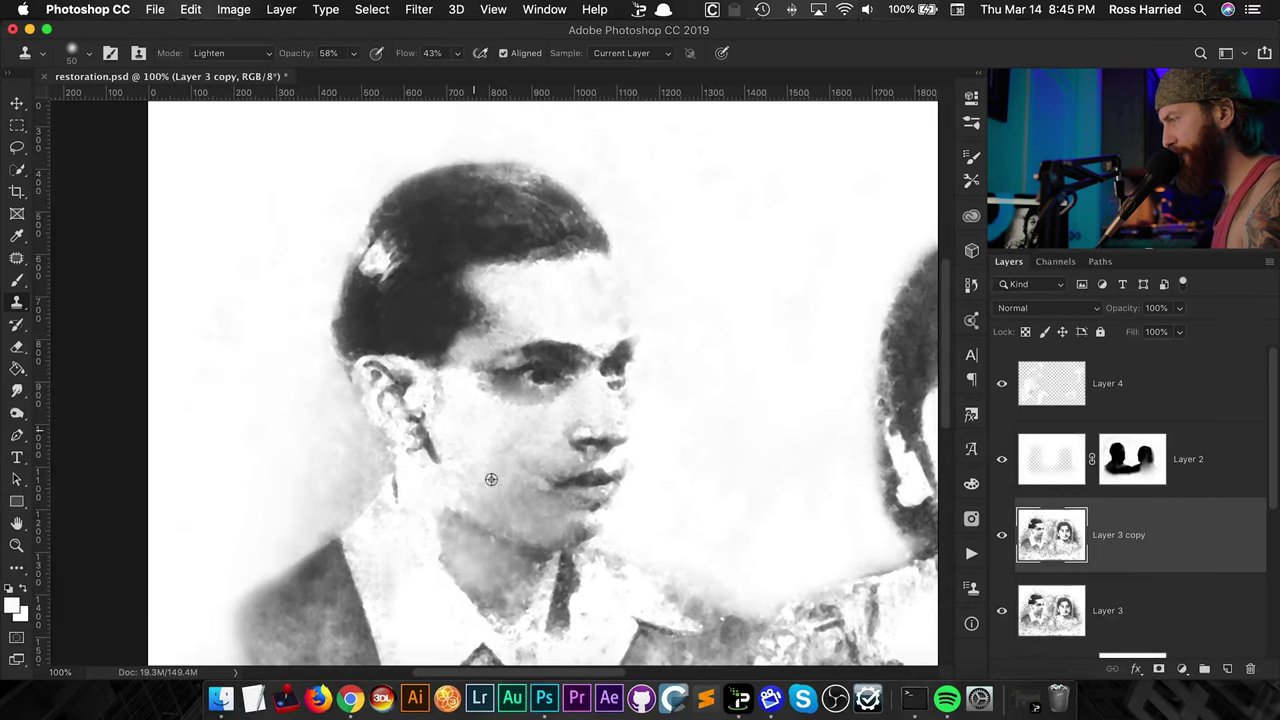
pyautogui.press(']')
pyautogui.press(']')
pyautogui.press(']')
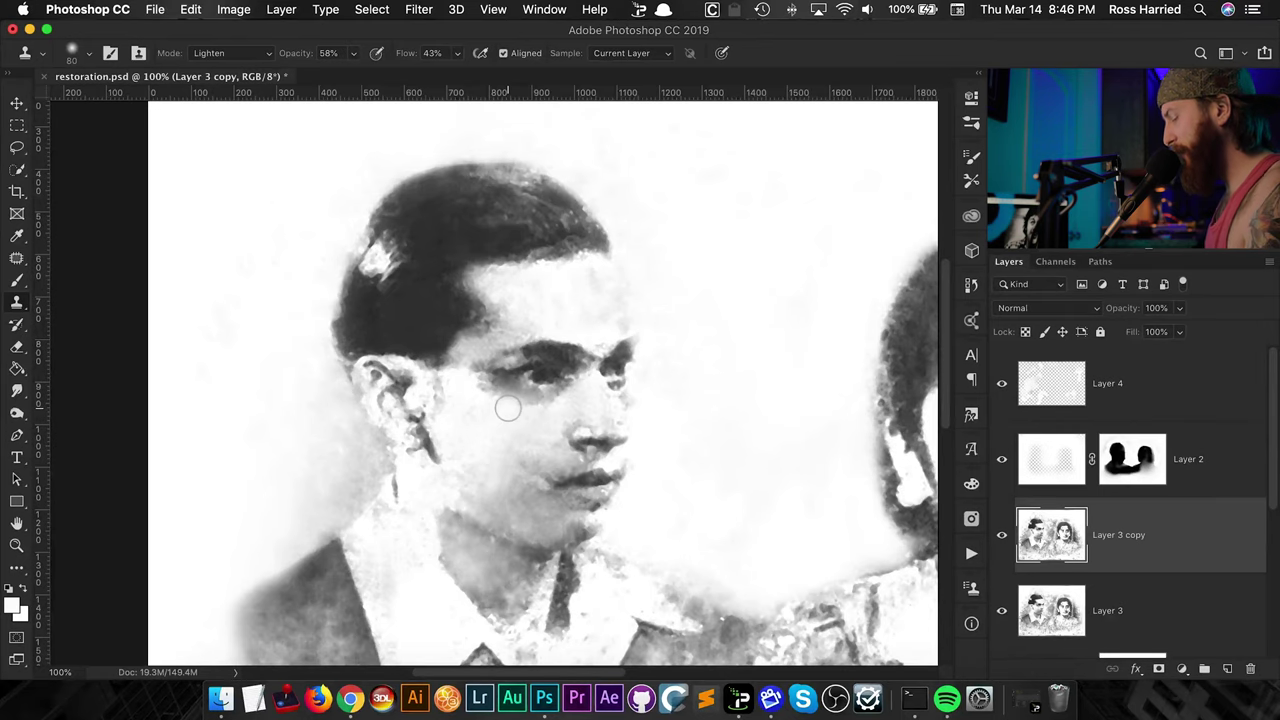
# Compare the whole restored portrait with the original by showing only Layer 0, and bring all the other layers back
pyautogui.press('super+minus')
pyautogui.press('super+minus')
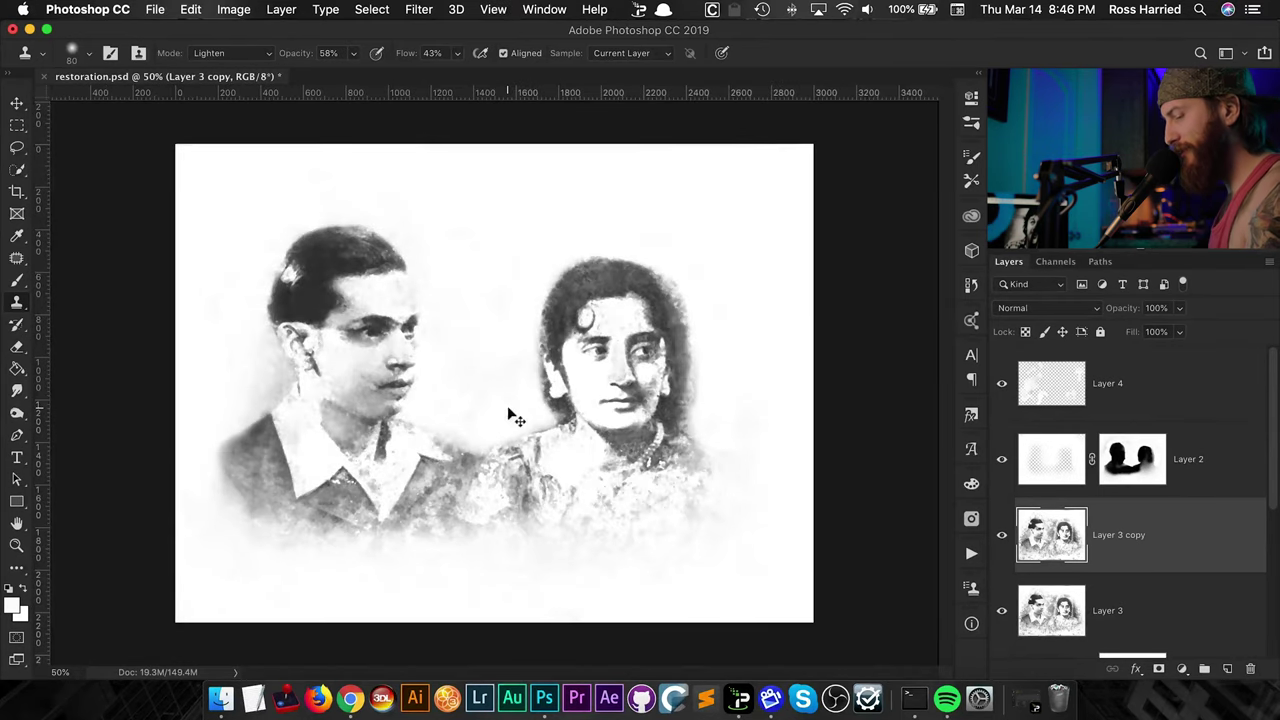
pyautogui.press('super+minus')
pyautogui.press('super+0')
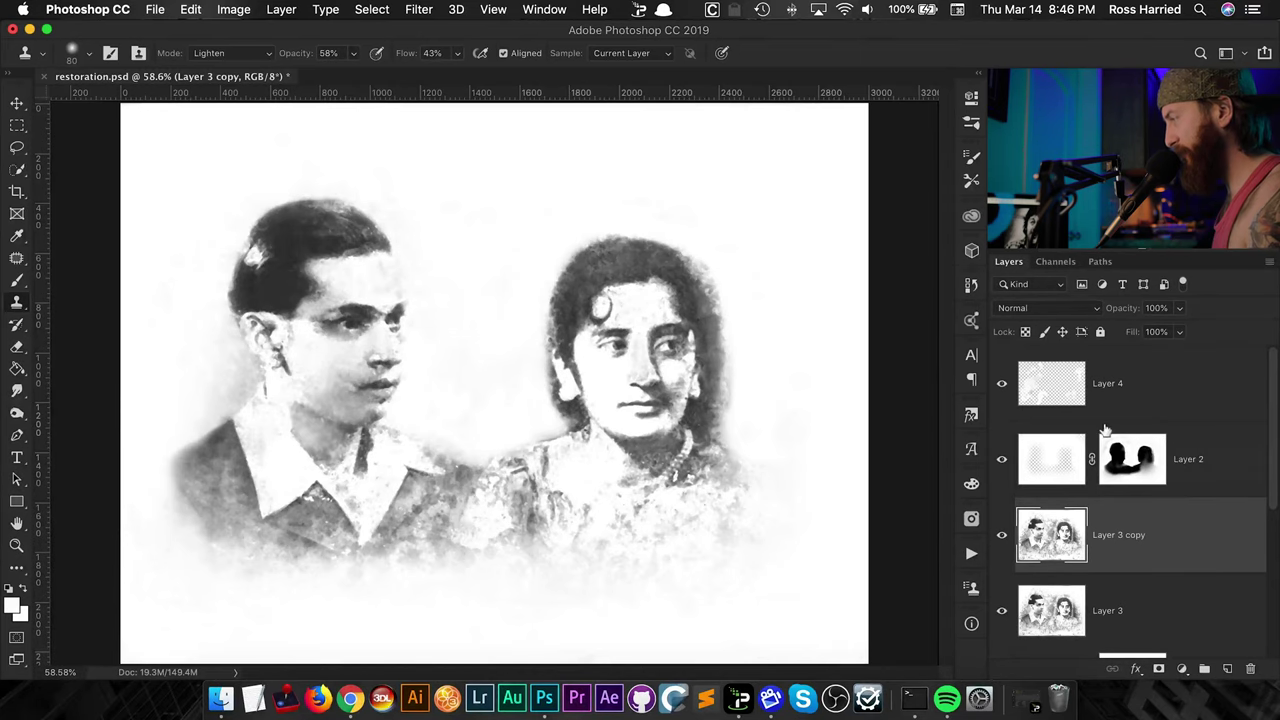
pyautogui.scroll(-5, 1104, 428)
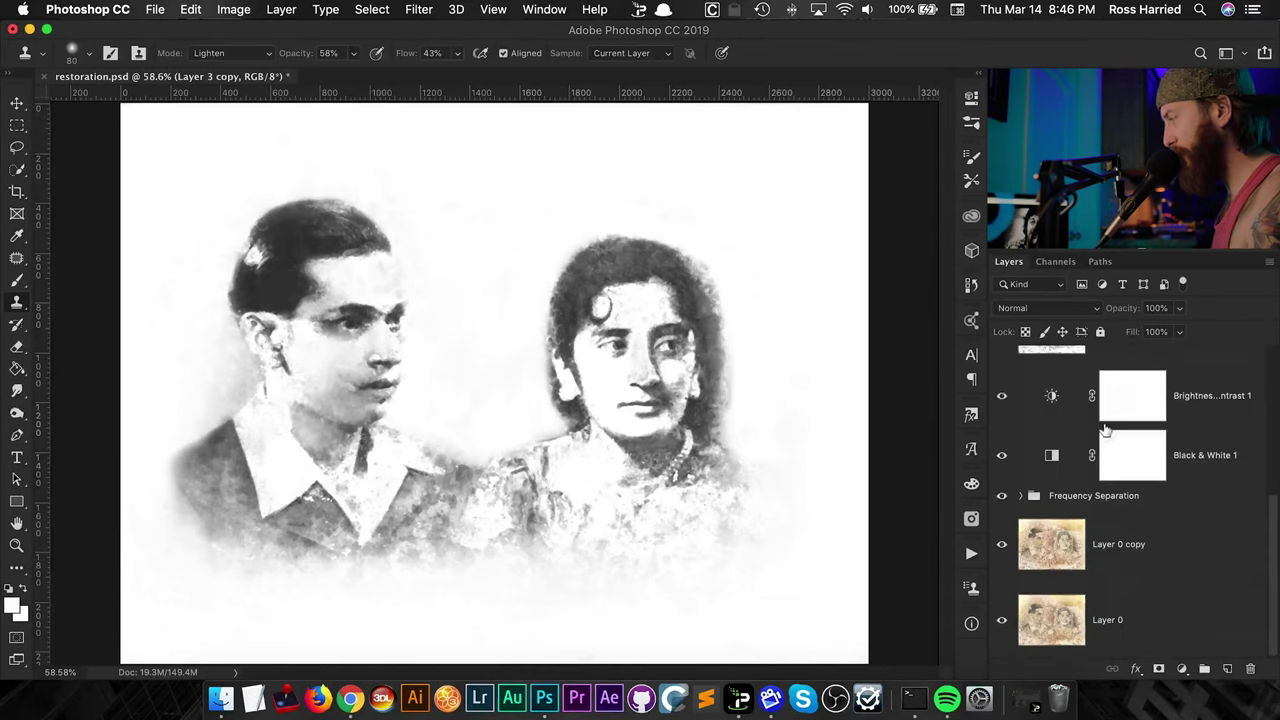
pyautogui.keyDown('alt'); pyautogui.click(1001, 621); pyautogui.keyUp('alt')
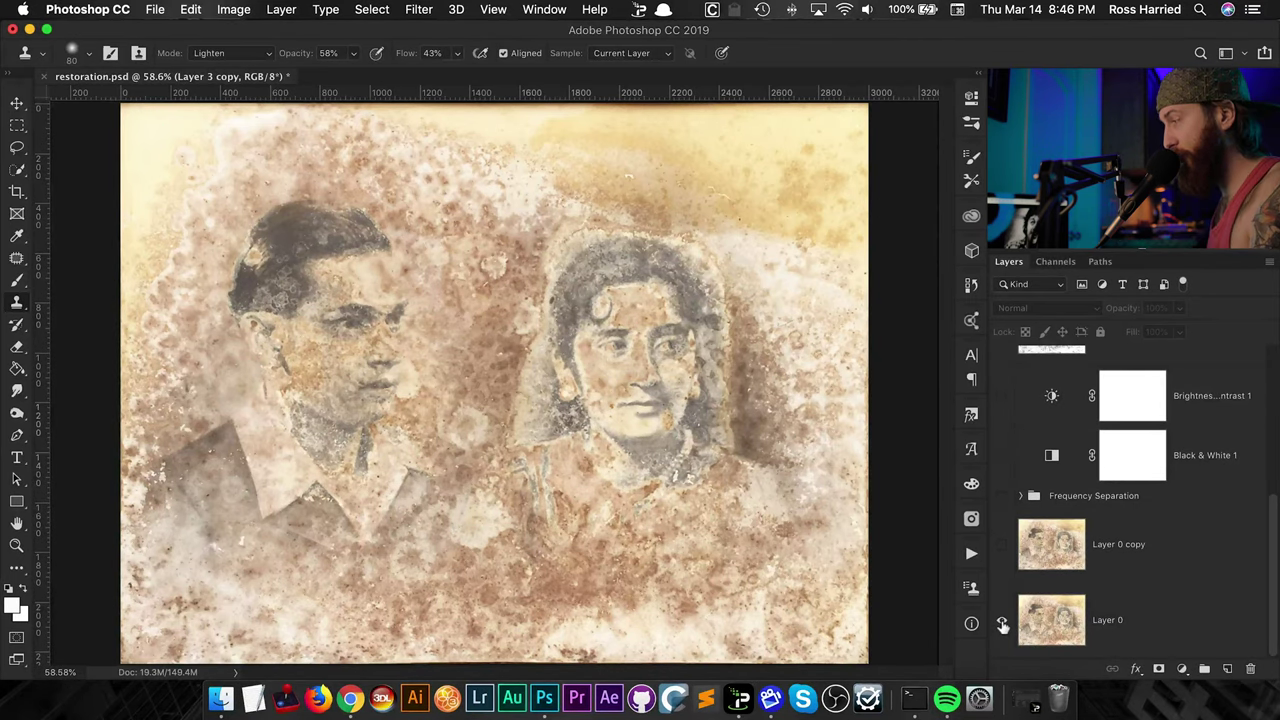
pyautogui.keyDown('alt'); pyautogui.click(1002, 624); pyautogui.keyUp('alt')
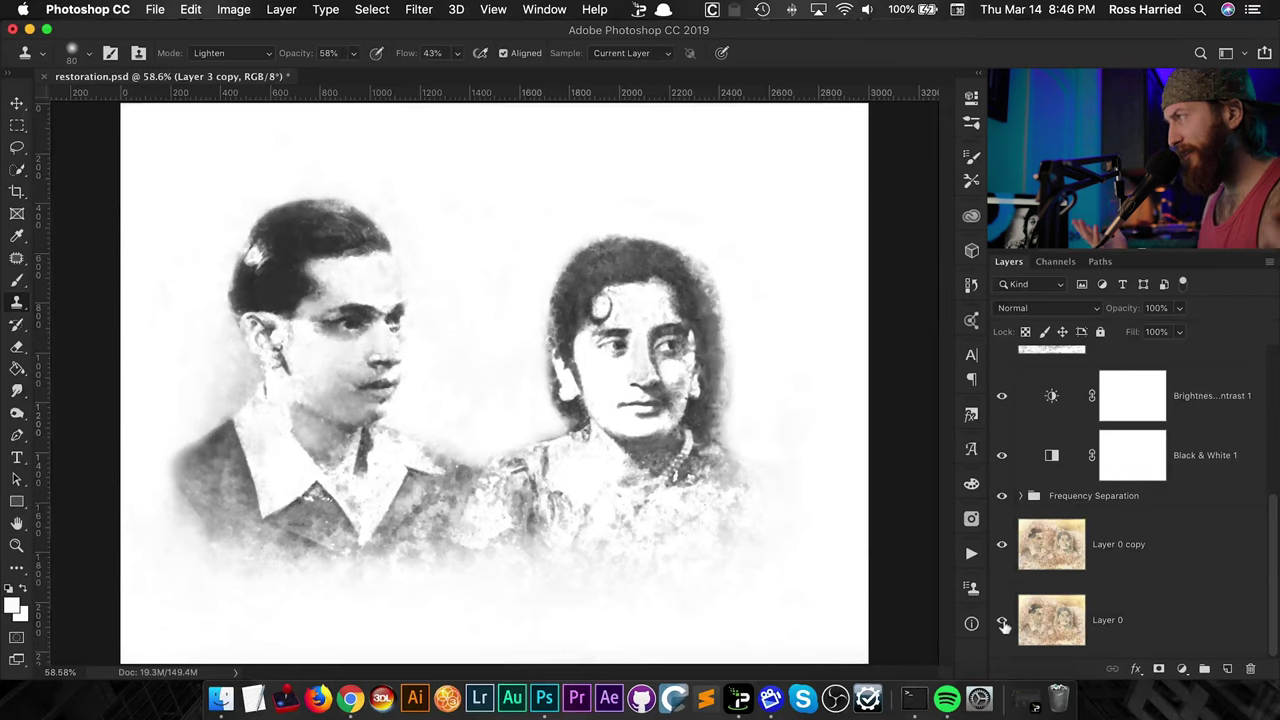